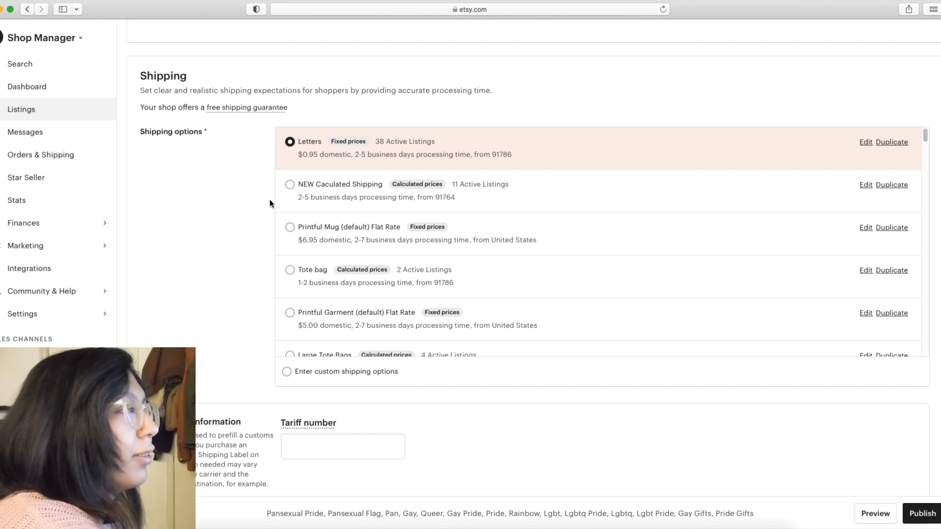
- Choose custom shipping options for the listing and set the shipping prices to be entered manually as fixed prices
scroll(251, 222, down, 2)
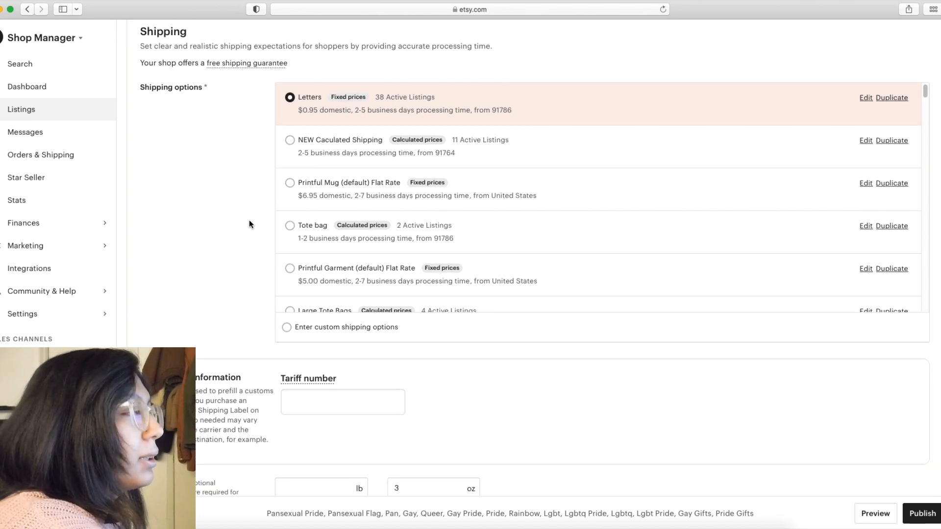
click(288, 330)
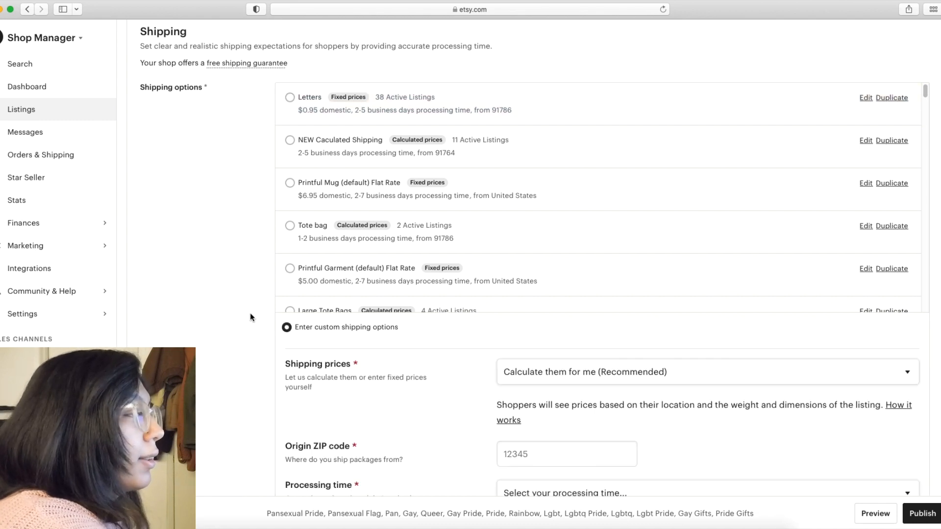
scroll(253, 333, down, 3)
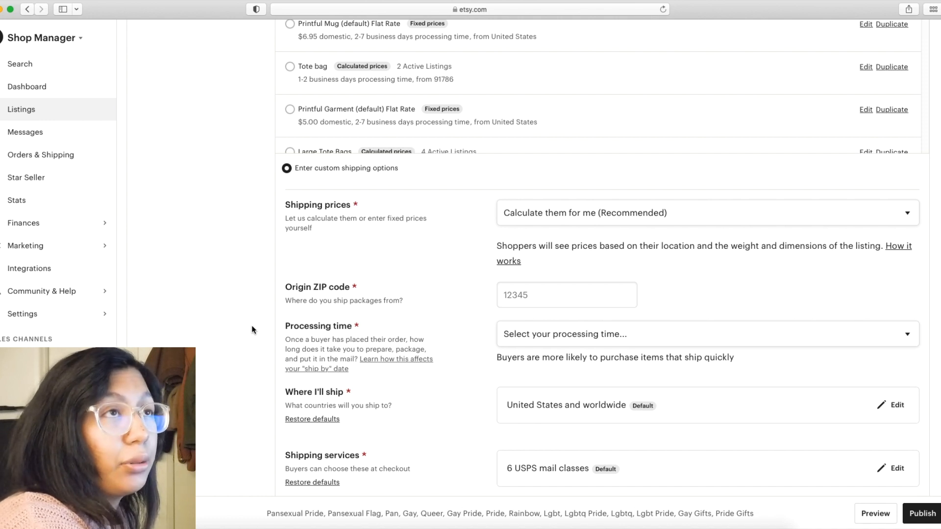
click(599, 221)
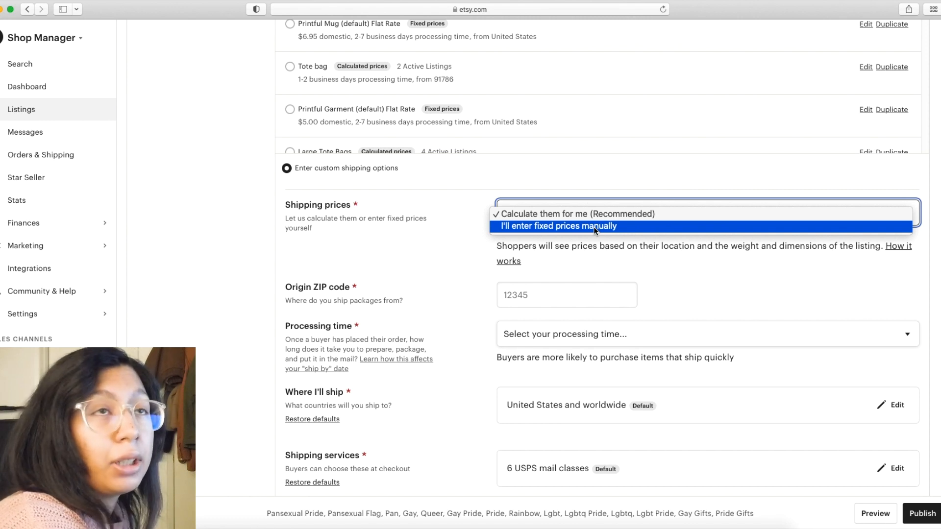
click(595, 230)
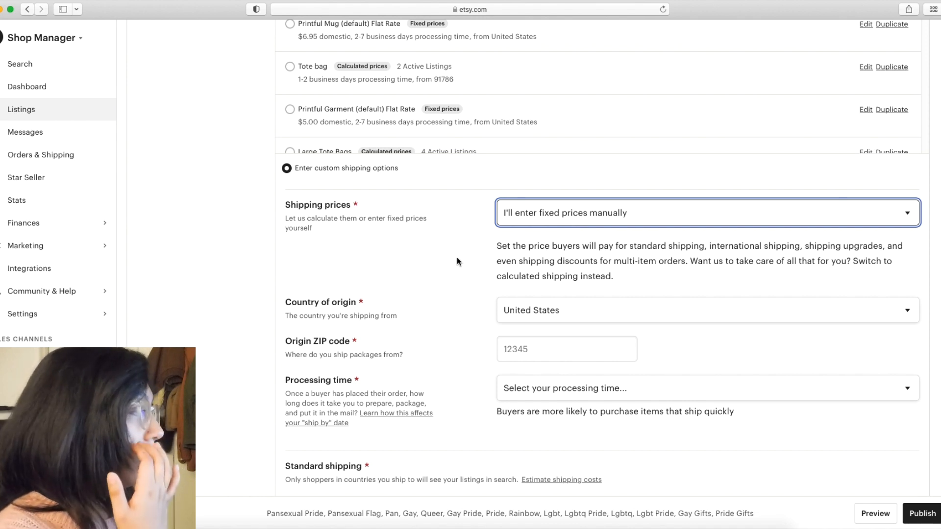
- Enter the shop's origin ZIP code and set the processing time to 1-2 business days
scroll(456, 256, down, 5)
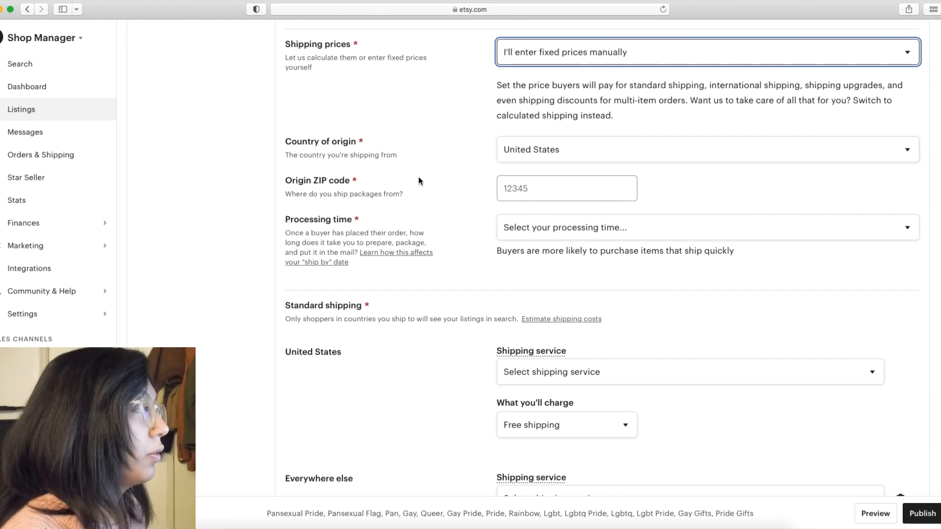
click(531, 190)
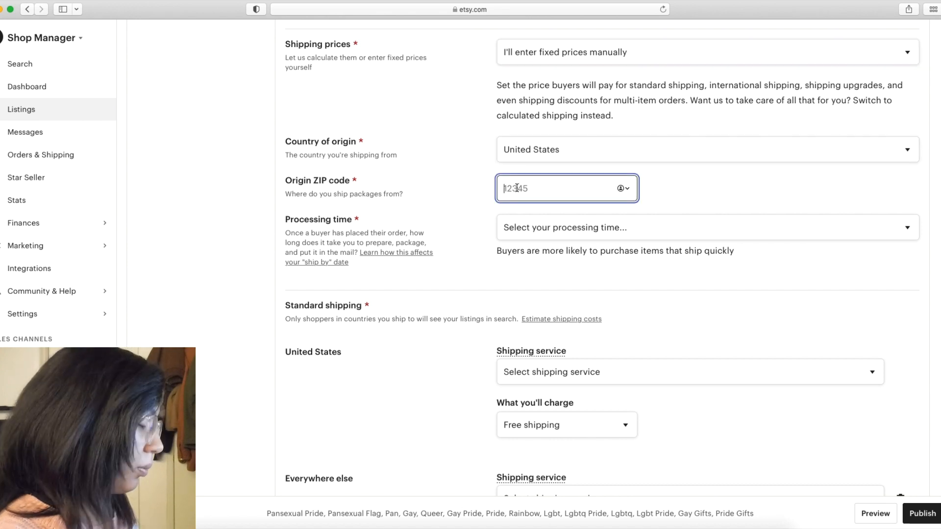
text(91786)
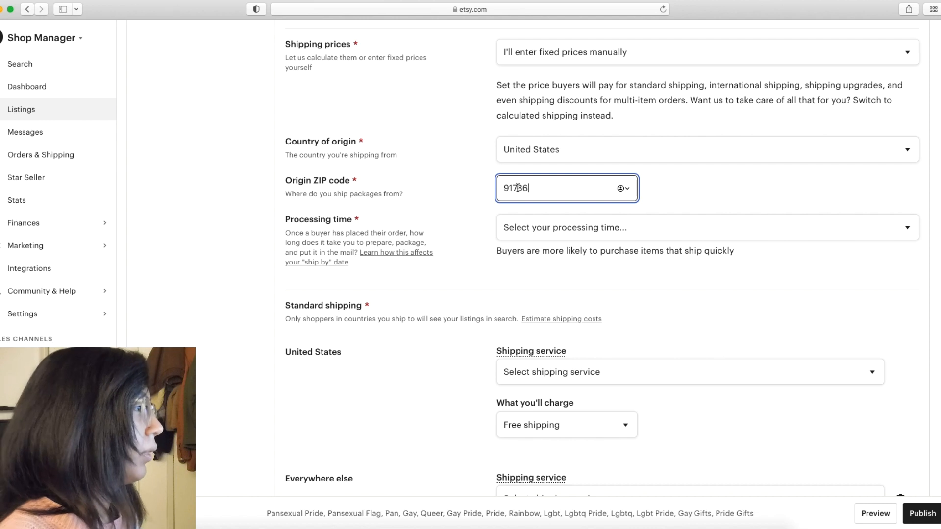
click(574, 228)
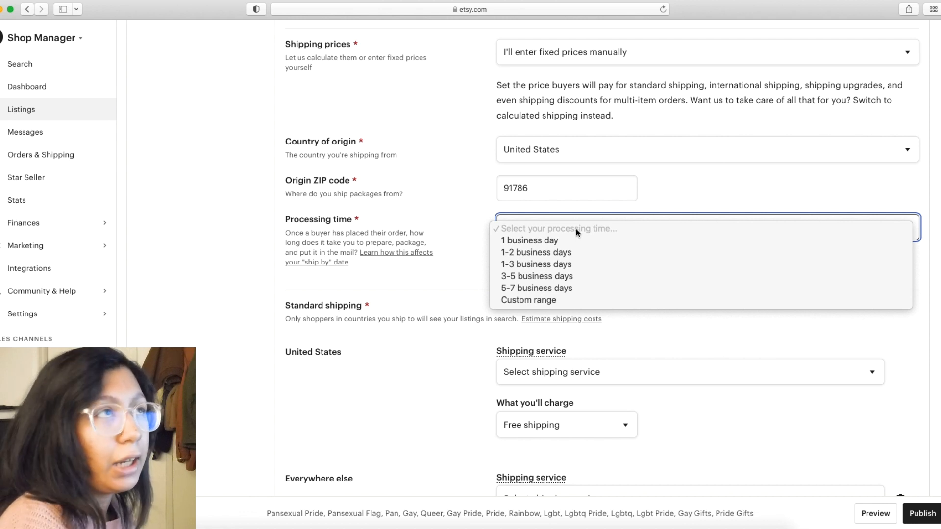
click(579, 253)
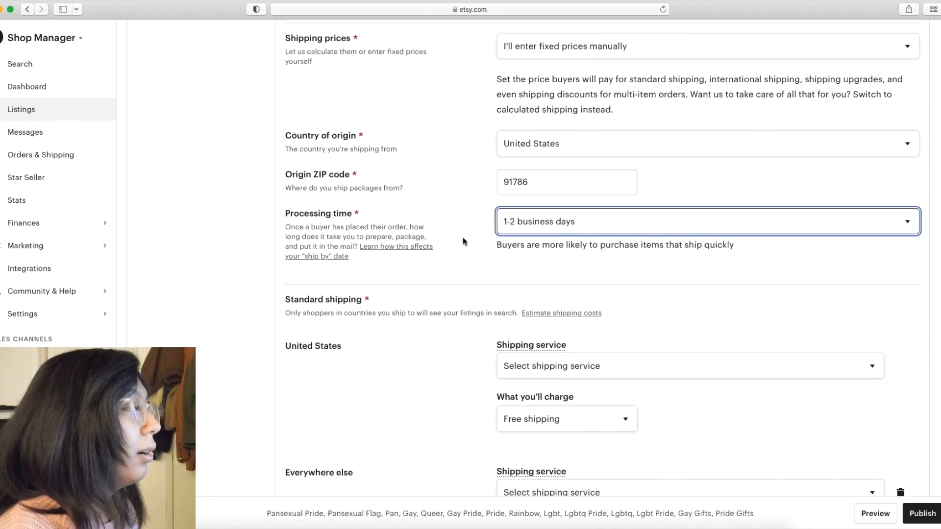
- Remove the Everywhere else location and set the United States shipping service to USPS First-Class Mail (1-5 business days)
scroll(462, 240, down, 3)
scroll(464, 241, down, 5)
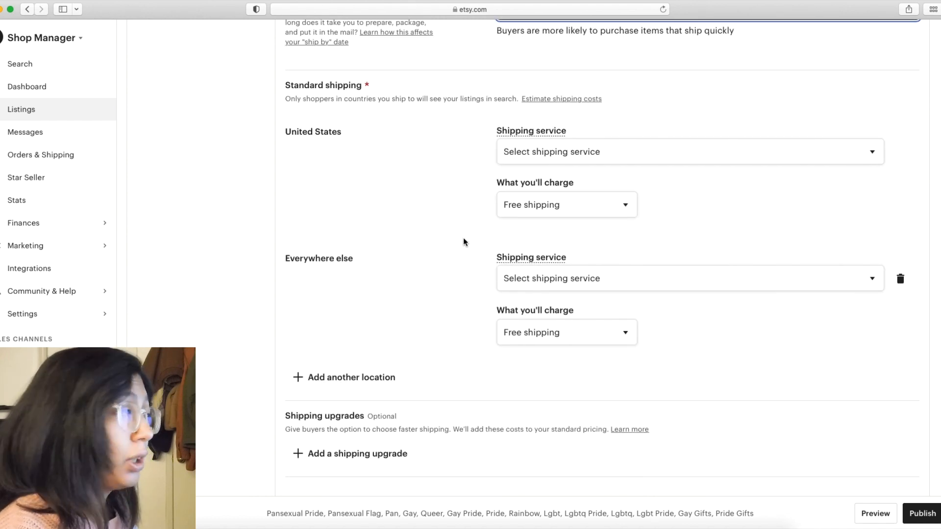
click(901, 279)
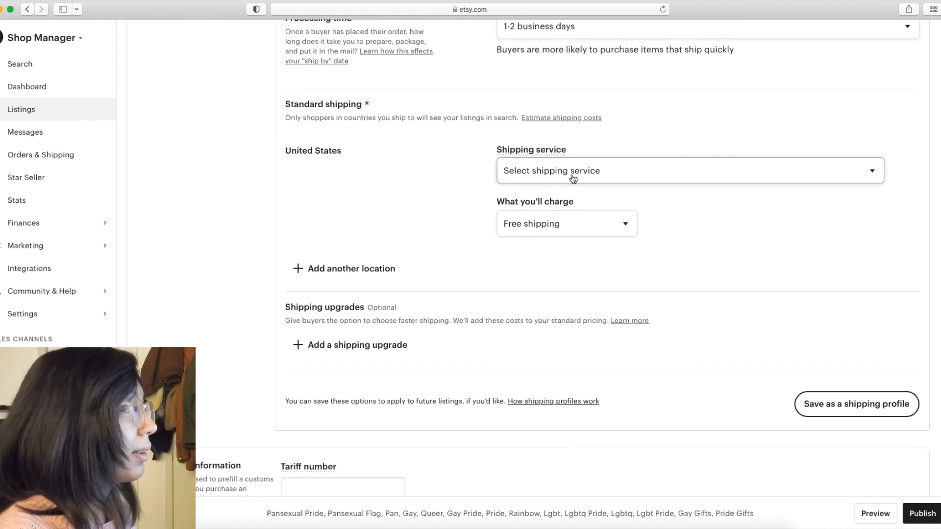
click(572, 177)
click(571, 173)
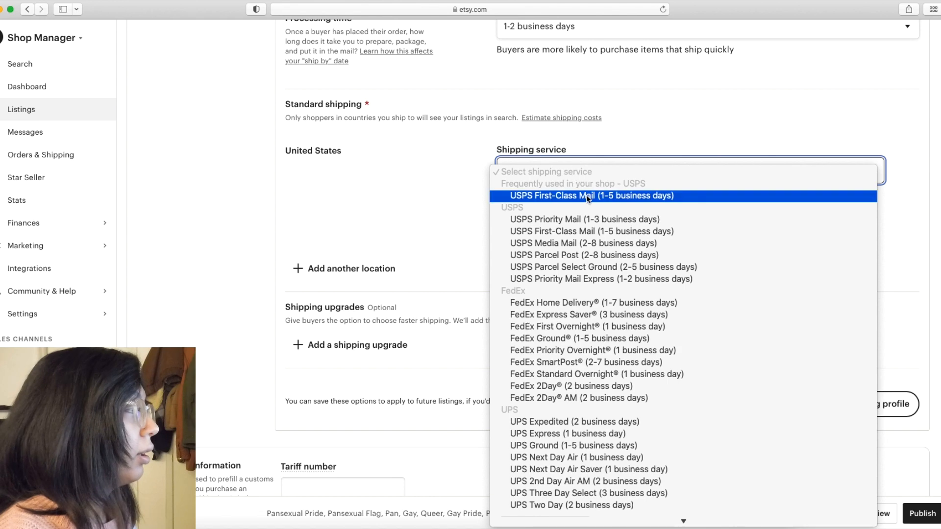
click(585, 196)
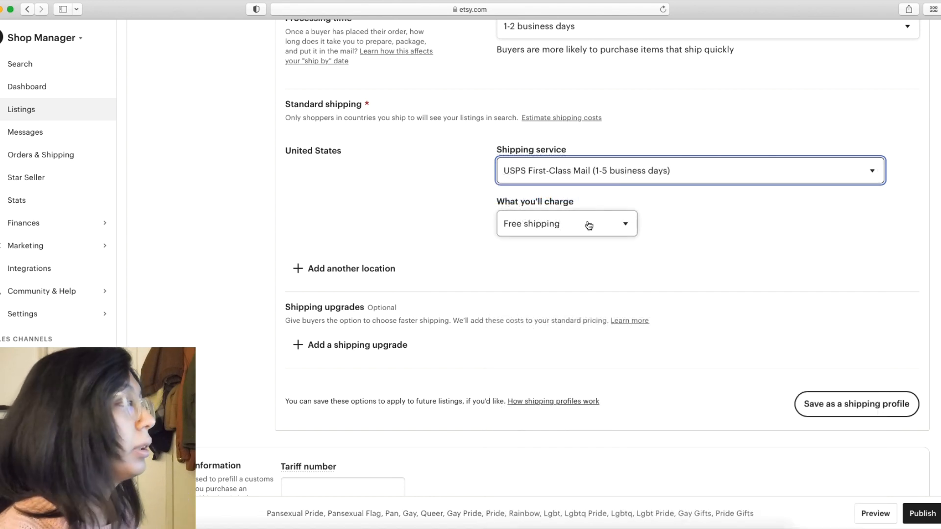
- Charge a fixed price for United States shipping: $0.95 for one item and $0.20 for each additional item
click(586, 224)
click(587, 237)
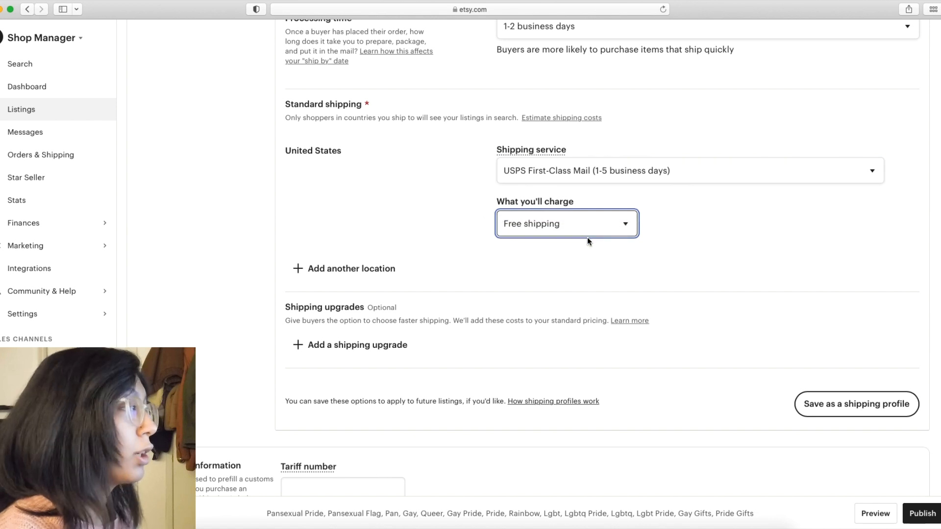
click(681, 232)
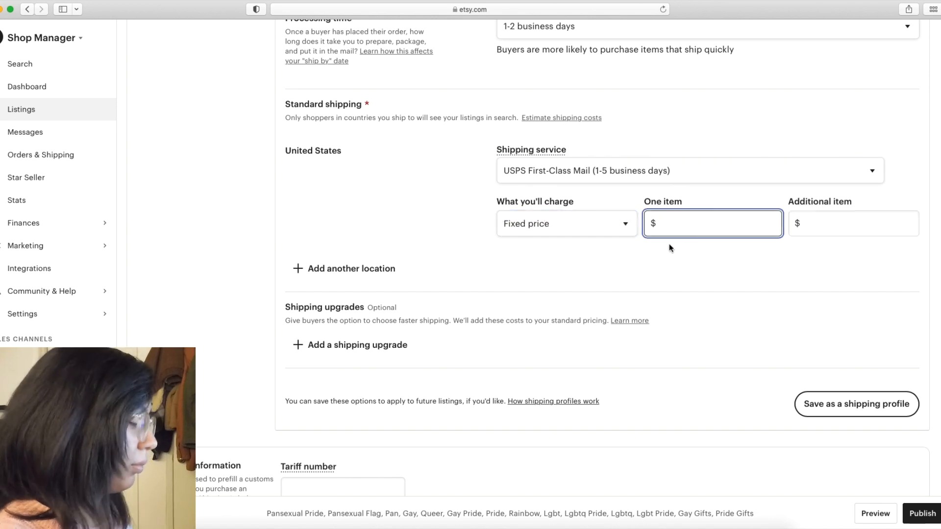
text(0.95)
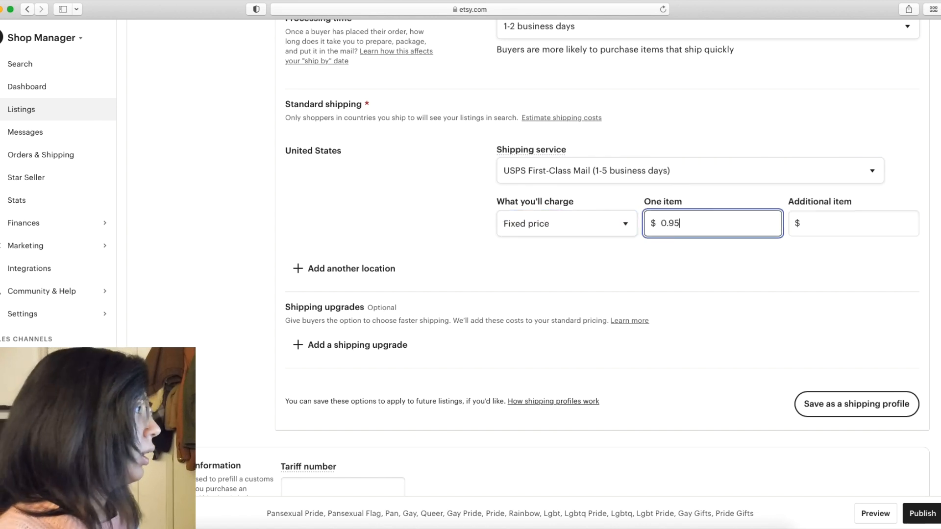
click(821, 228)
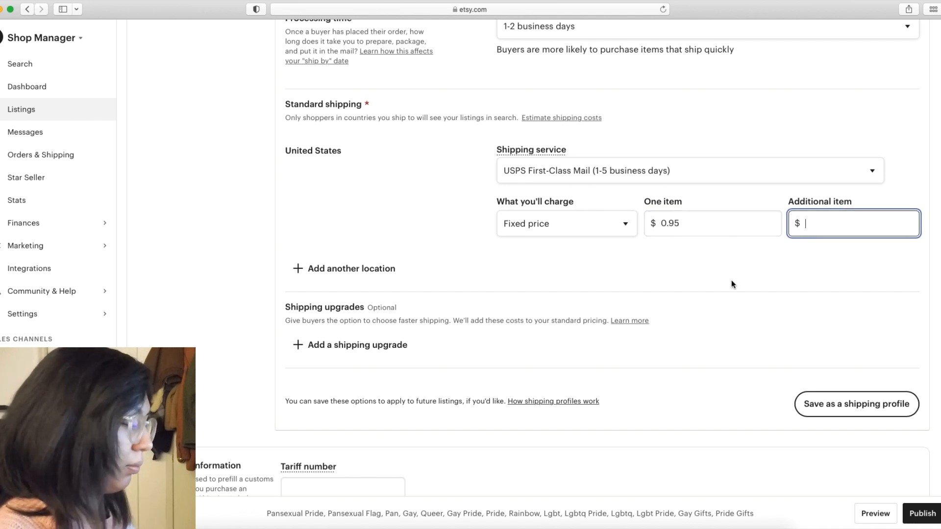
text(.20)
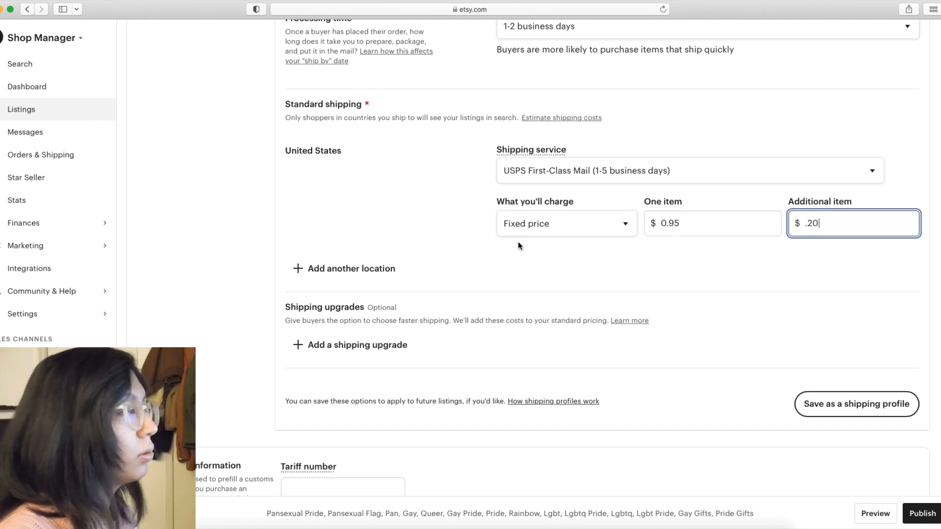
- Save these shipping options as a shipping profile named "Stickers"
scroll(509, 241, down, 2)
scroll(510, 240, down, 1)
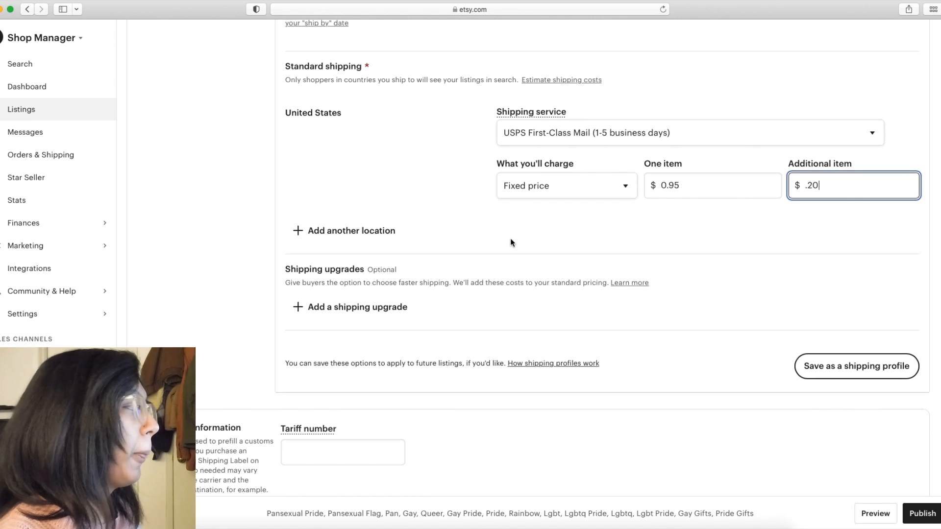
scroll(510, 241, down, 1)
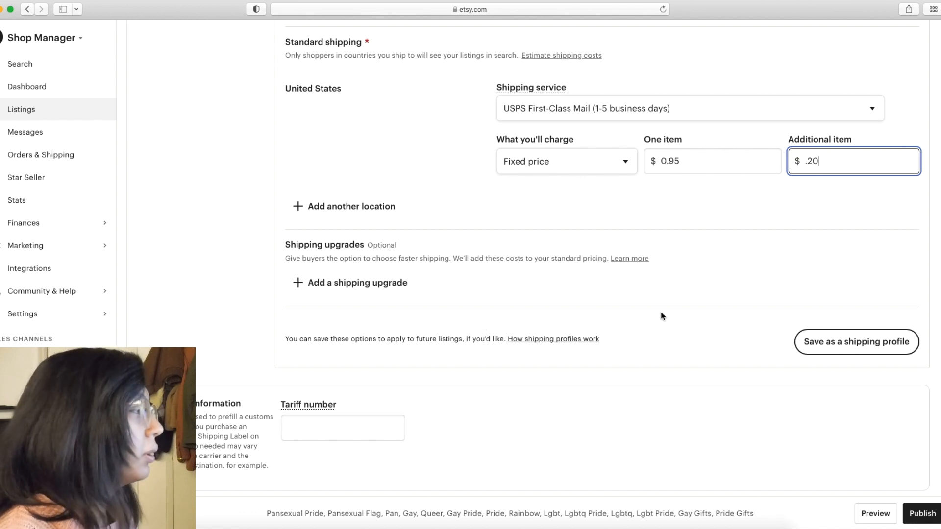
click(871, 344)
click(540, 317)
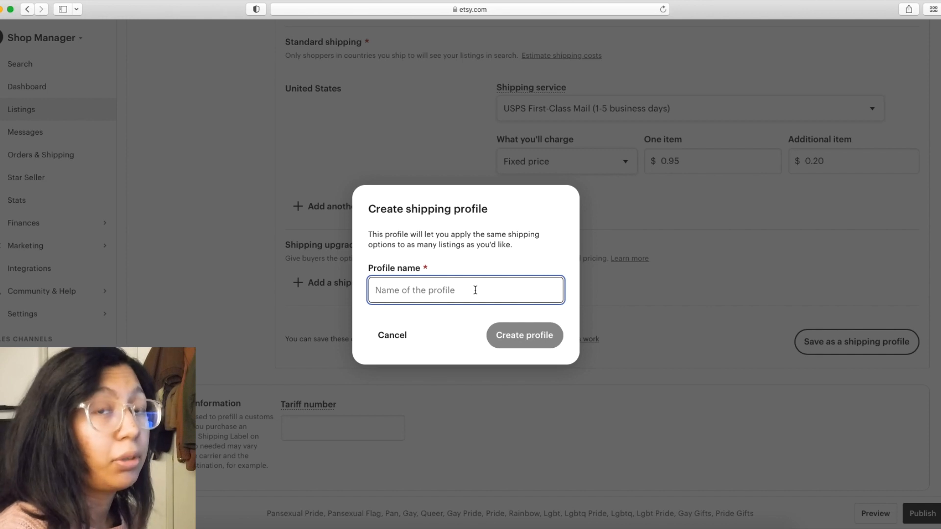
text(Stickers)
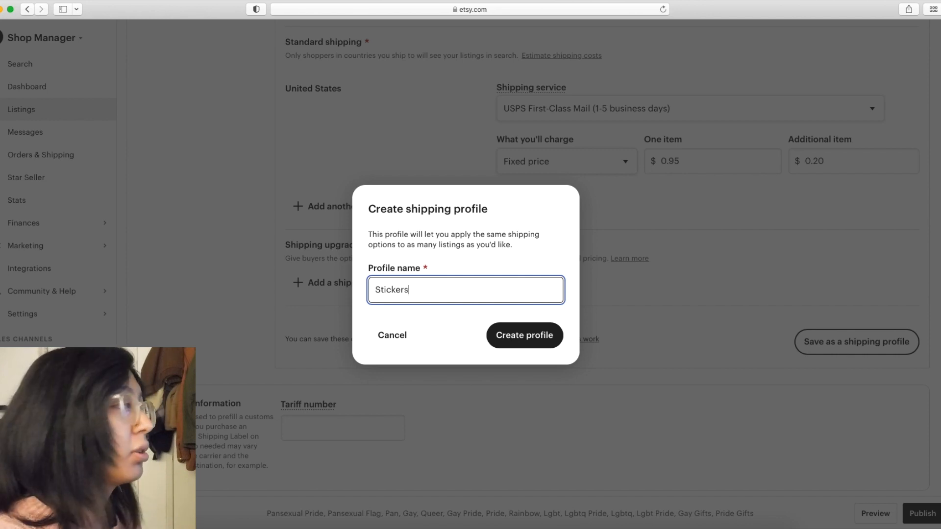
click(538, 344)
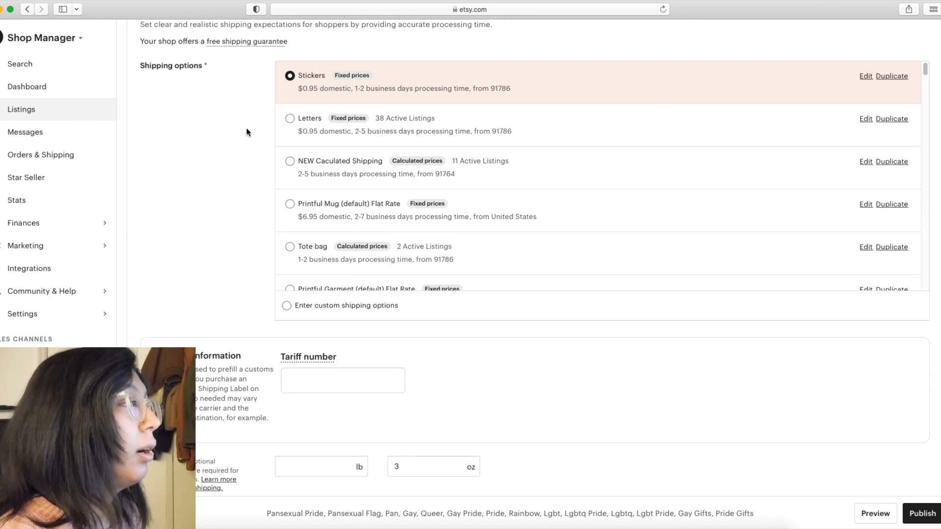
- Switch the listing back to custom shipping options and set the shipping prices to "Calculate them for me (Recommended)"
scroll(247, 131, down, 1)
scroll(246, 131, down, 5)
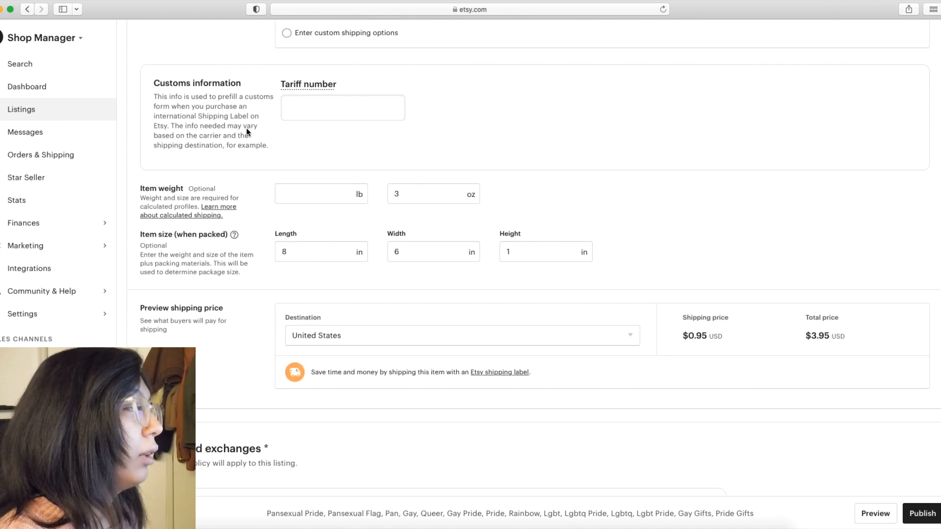
scroll(246, 128, up, 7)
click(288, 391)
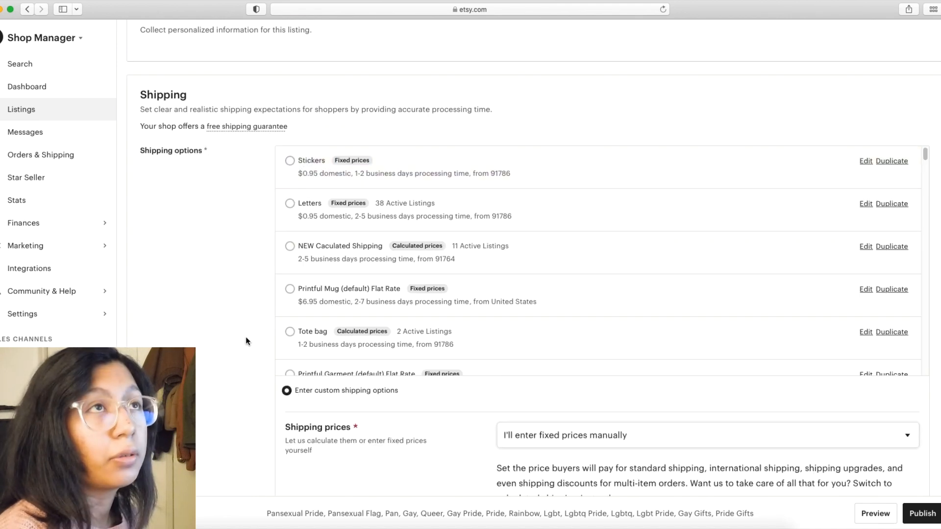
scroll(246, 337, down, 5)
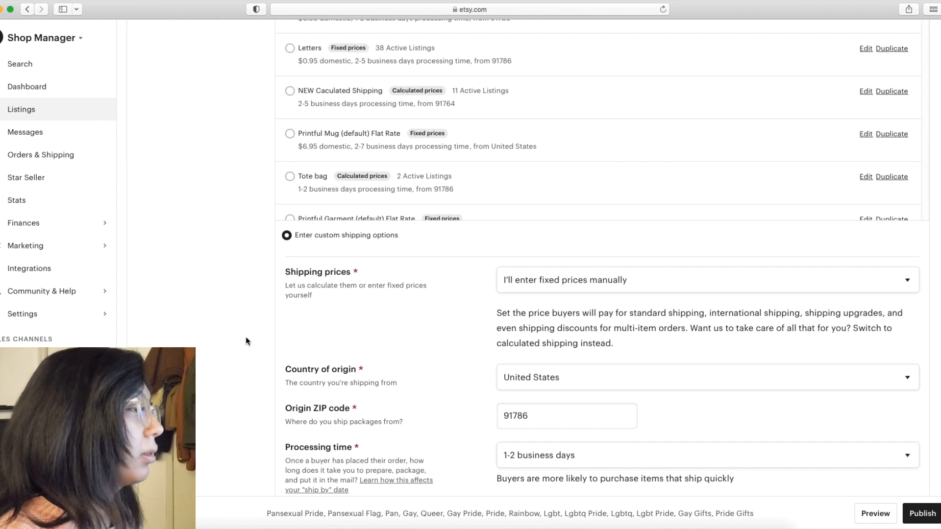
click(575, 285)
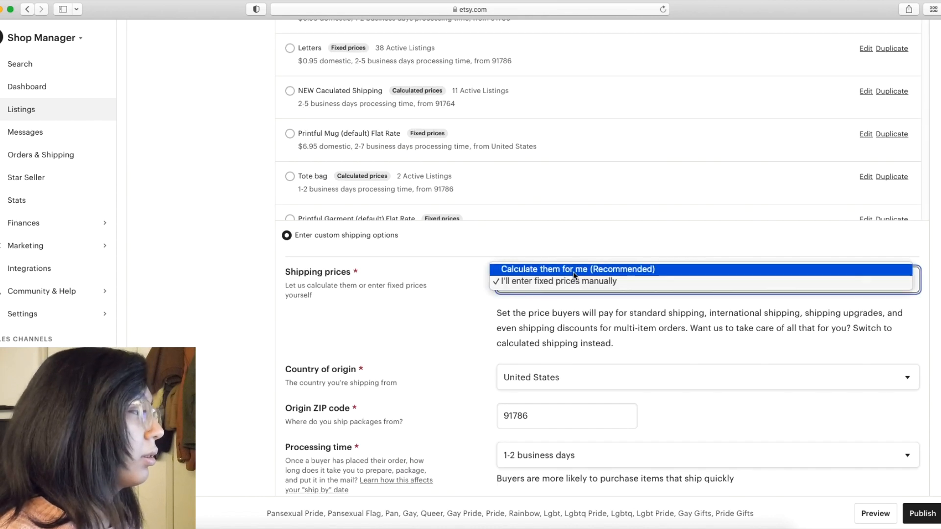
click(576, 272)
- Enter the origin ZIP code for the calculated shipping prices
scroll(423, 316, down, 3)
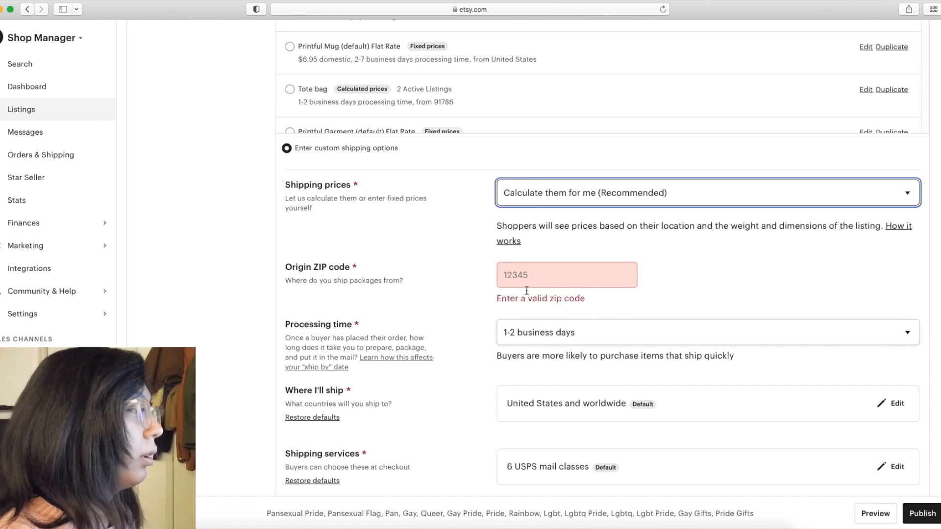
click(525, 278)
text(91786)
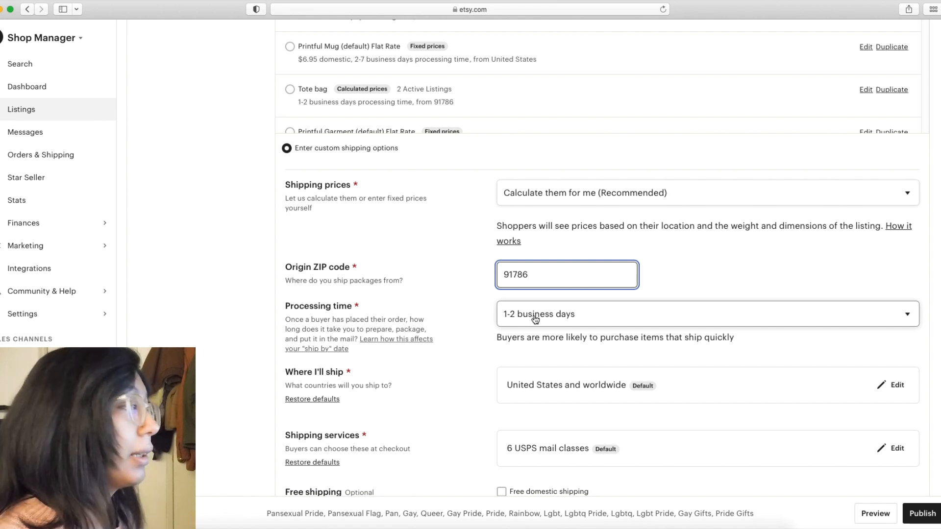
- Set the processing time to a custom range of 2 to 4 business days
click(534, 320)
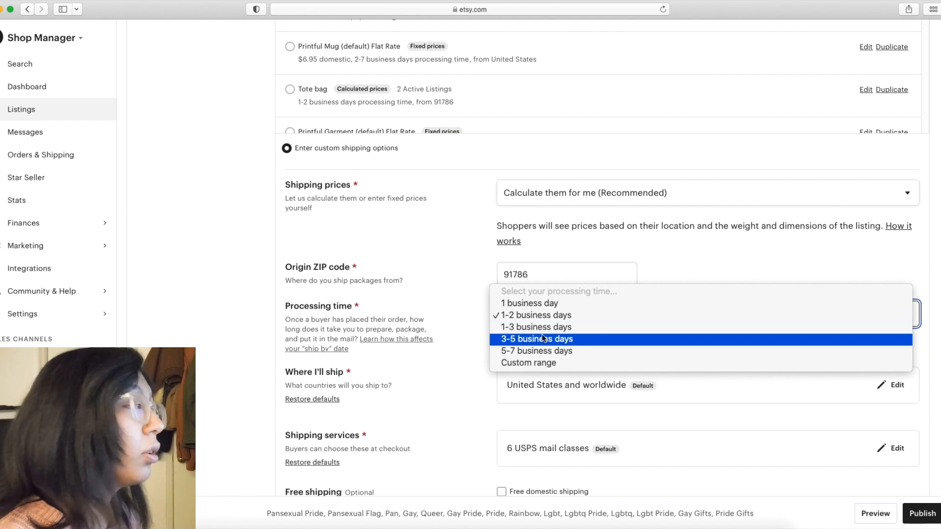
click(542, 363)
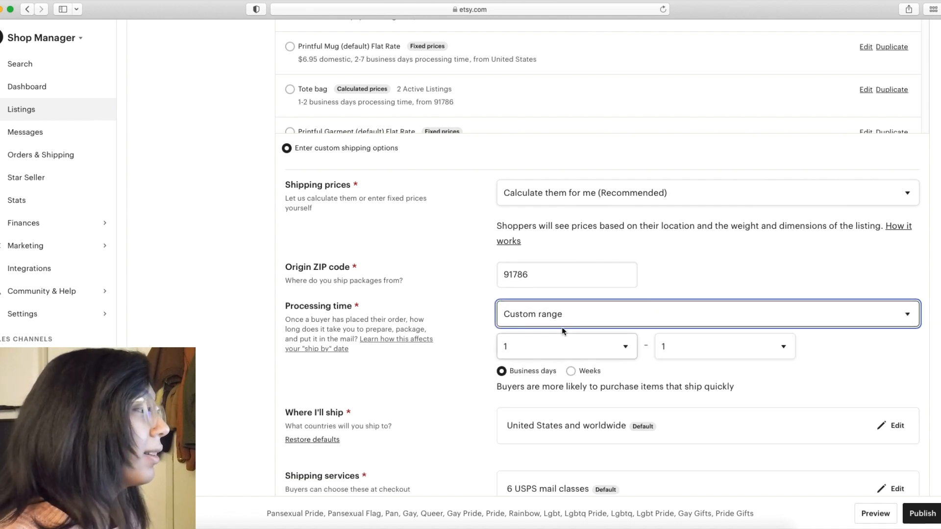
click(562, 340)
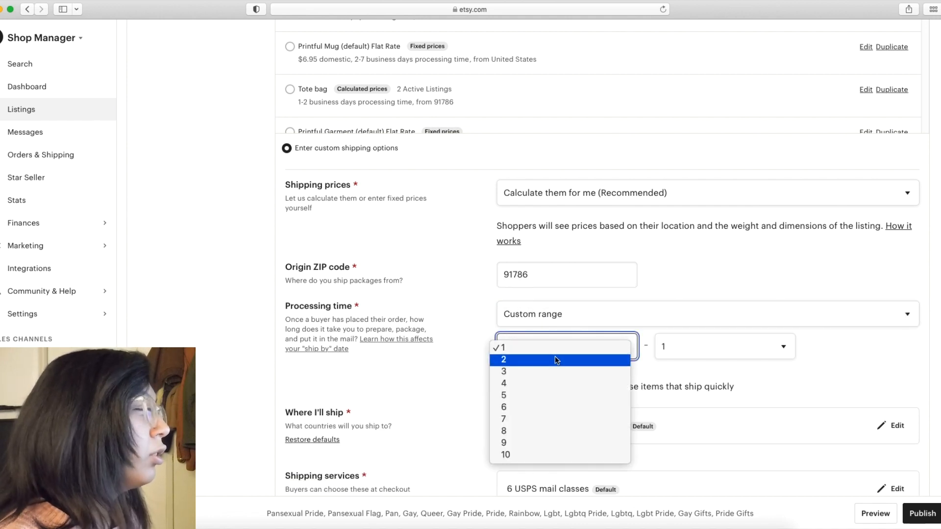
click(557, 360)
click(664, 355)
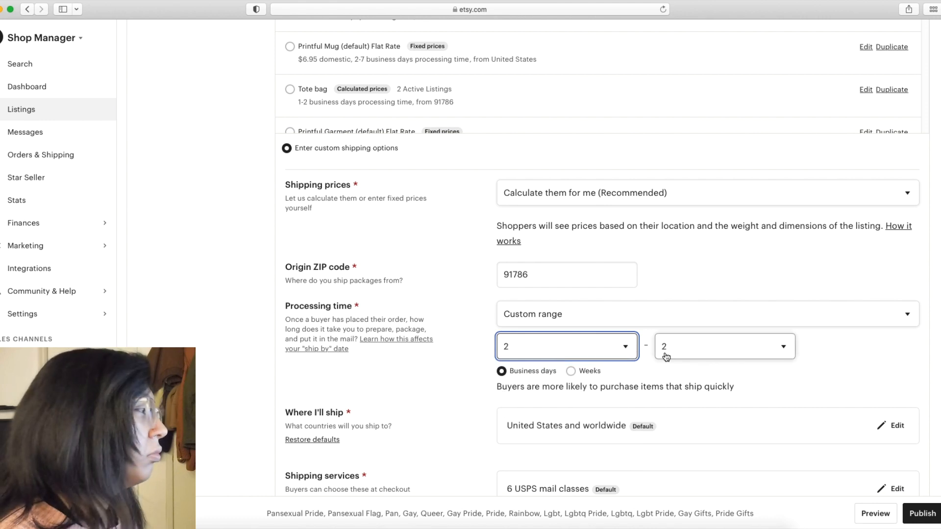
click(668, 369)
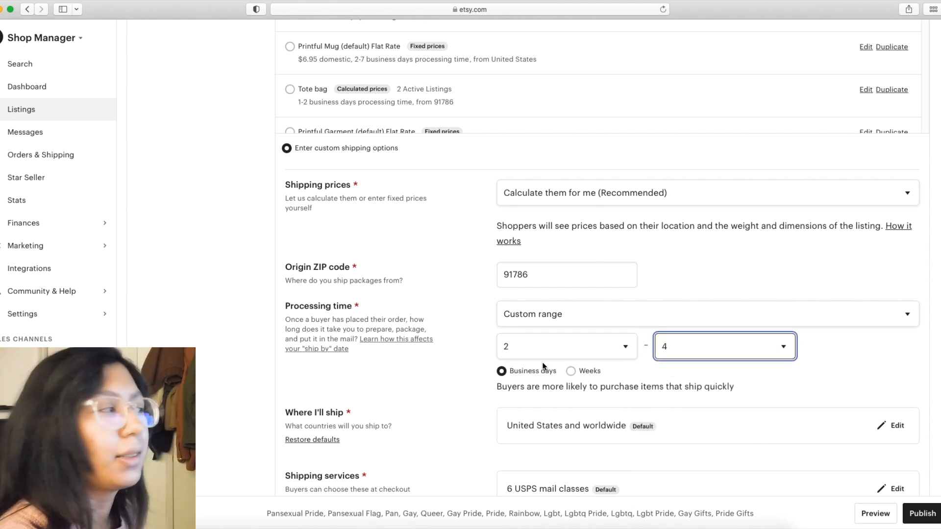
- Edit the shipping destinations and deselect all countries so the listing ships to the United States only
scroll(490, 348, down, 3)
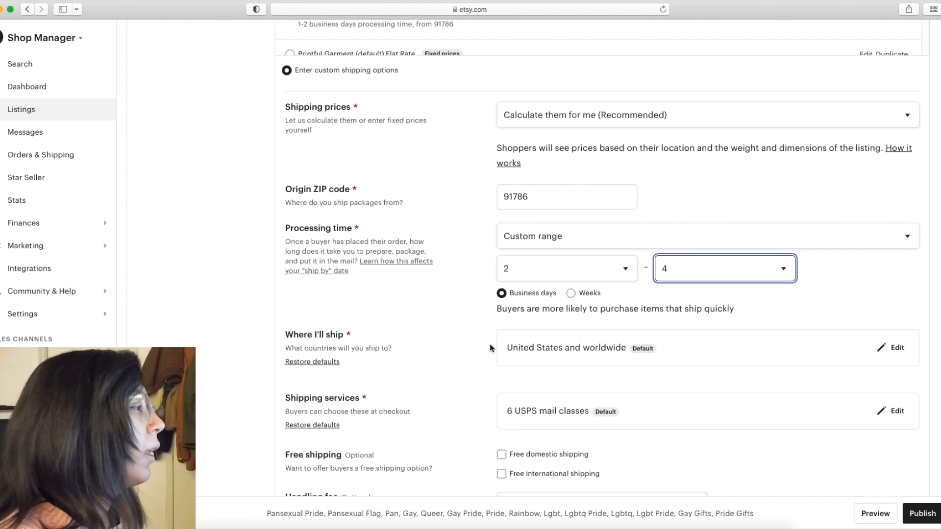
scroll(490, 348, down, 2)
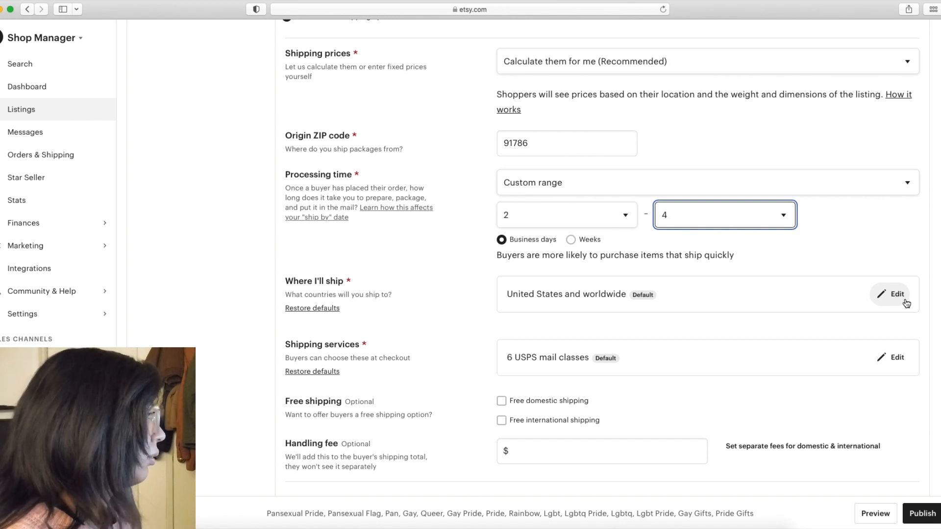
click(888, 296)
scroll(488, 293, down, 2)
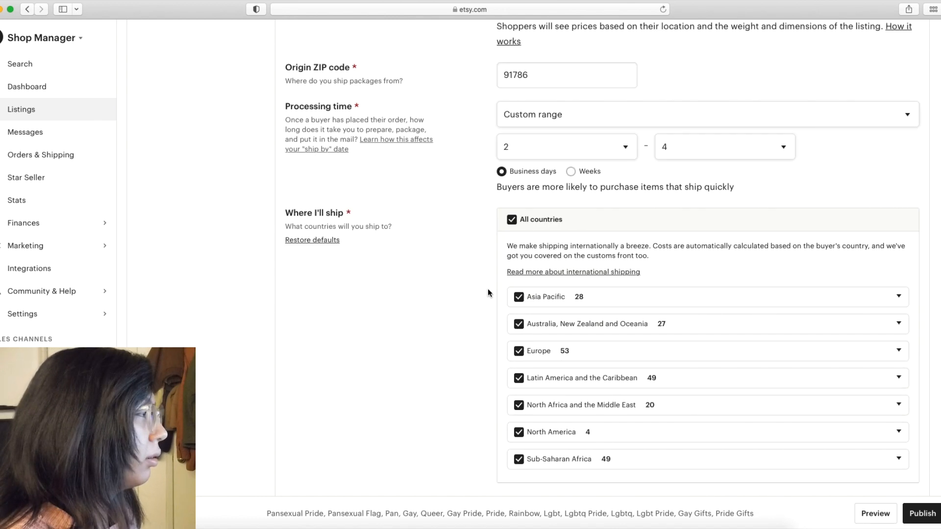
click(511, 219)
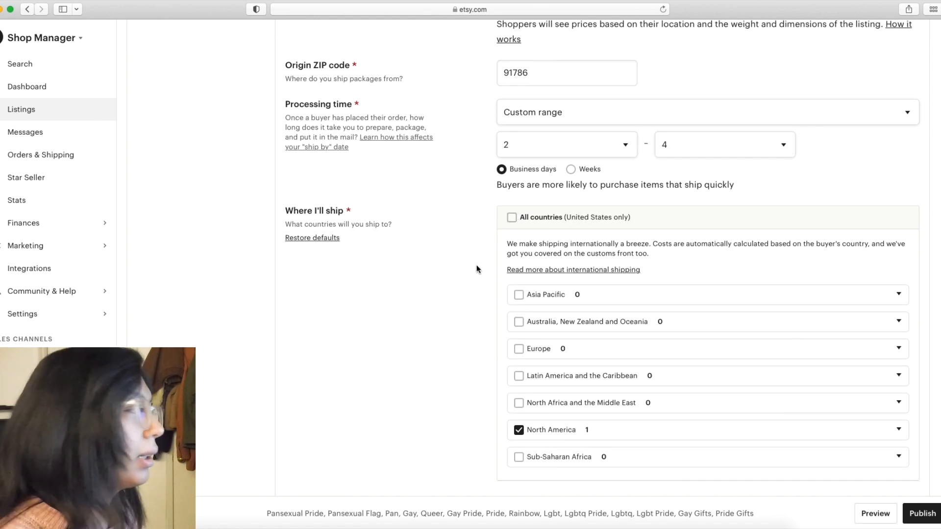
- Edit the shipping services and deselect USPS Priority Mail Express and all three international services, keeping USPS Priority Mail and First-Class Mail
scroll(476, 265, down, 5)
scroll(476, 269, down, 2)
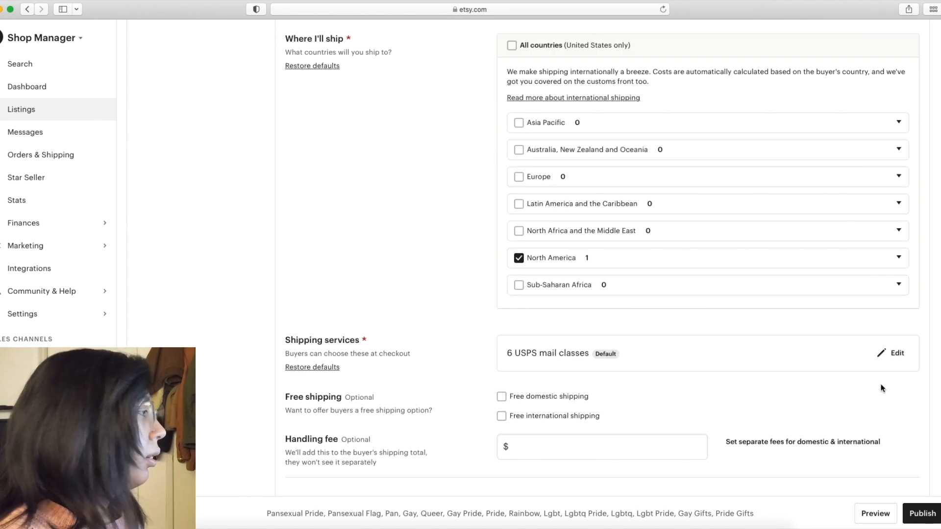
click(896, 351)
scroll(453, 324, down, 5)
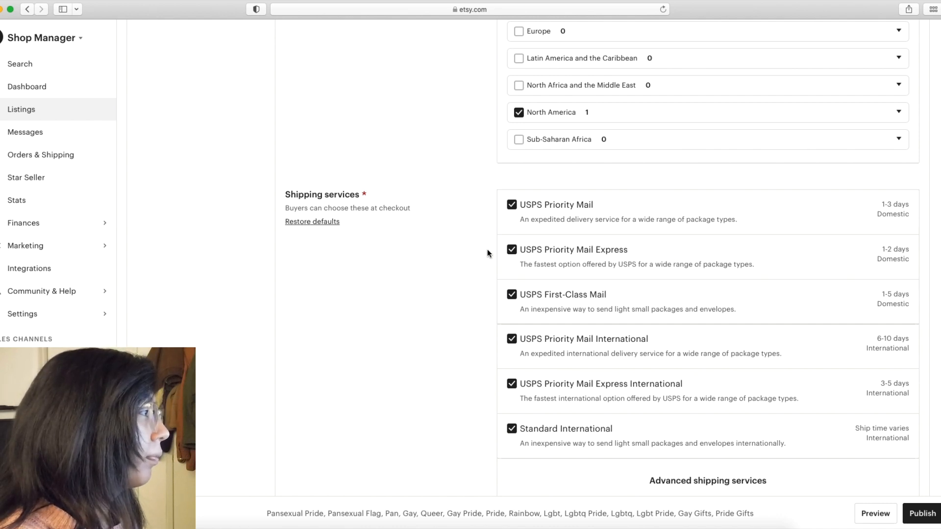
click(511, 250)
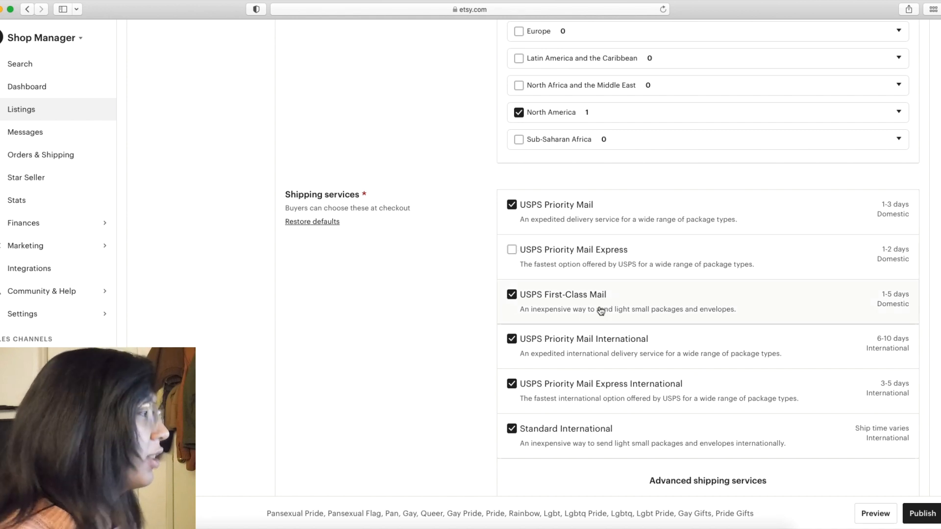
scroll(485, 298, down, 1)
click(512, 326)
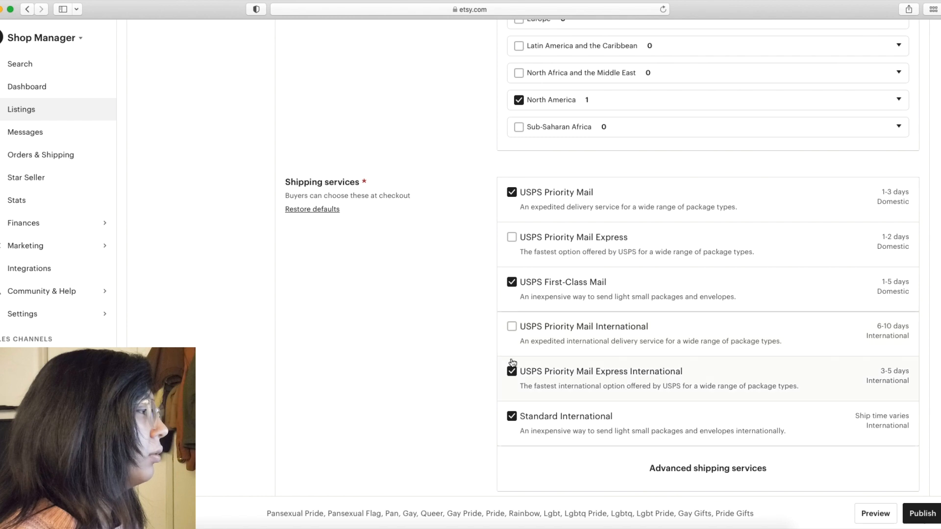
click(512, 371)
click(512, 416)
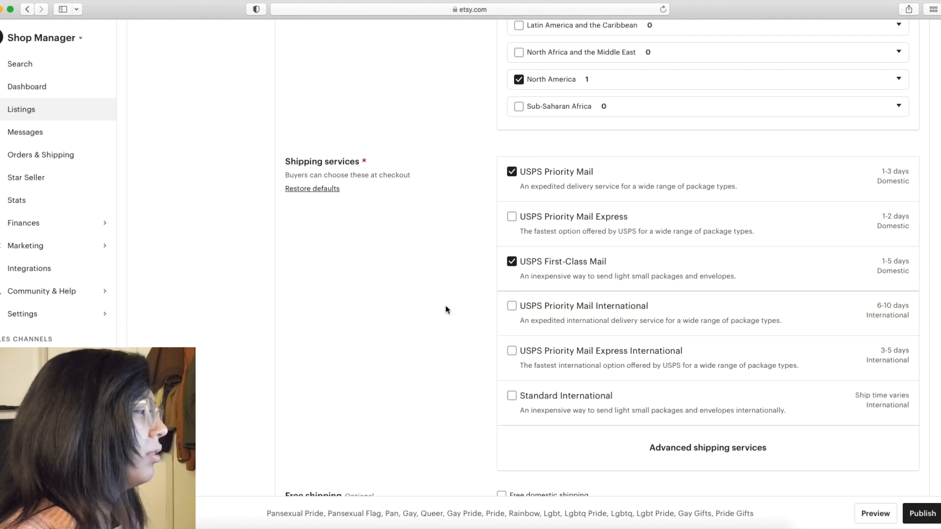
- Expand the advanced shipping services and review them along with the free shipping and handling fee options
scroll(446, 305, down, 4)
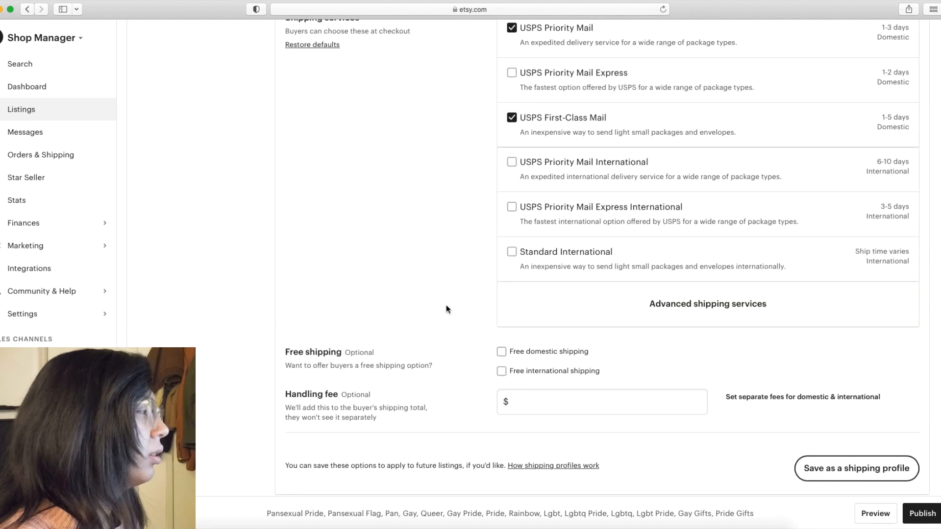
click(737, 315)
scroll(446, 306, up, 9)
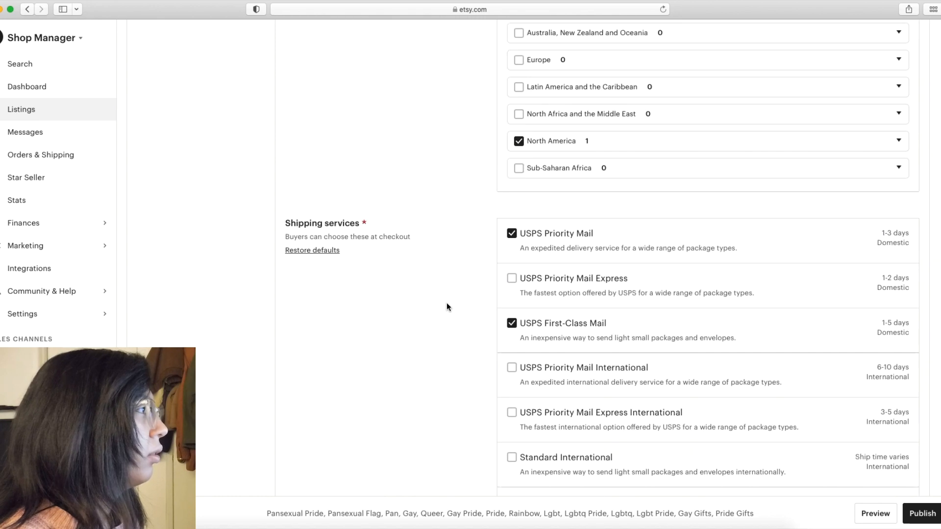
scroll(447, 307, down, 8)
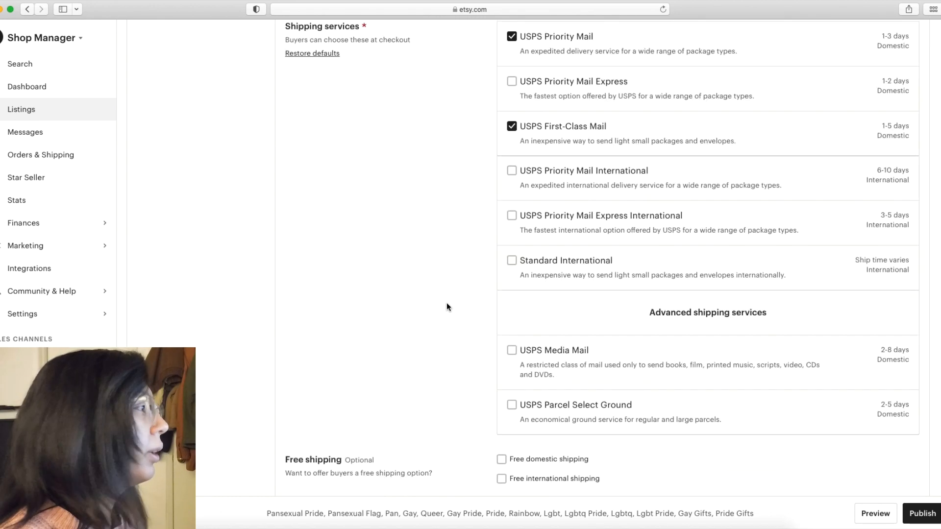
scroll(447, 307, down, 2)
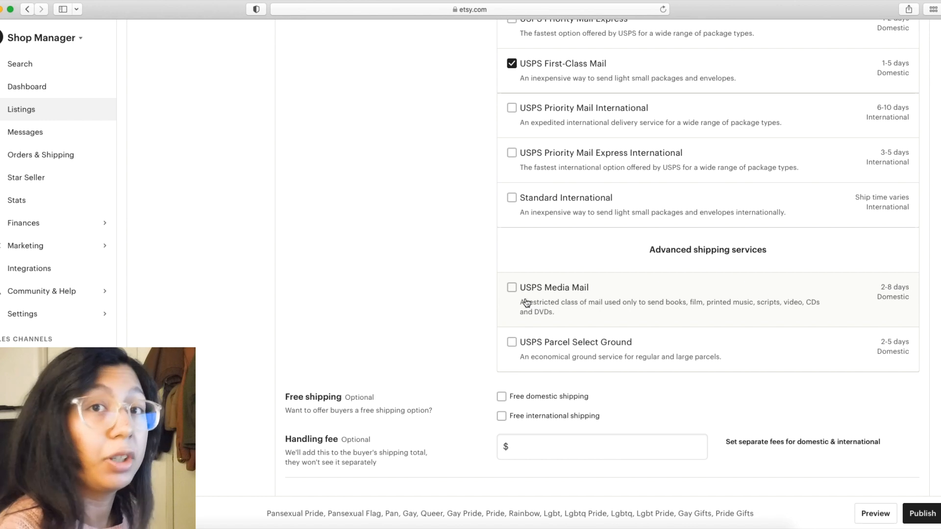
scroll(463, 275, down, 3)
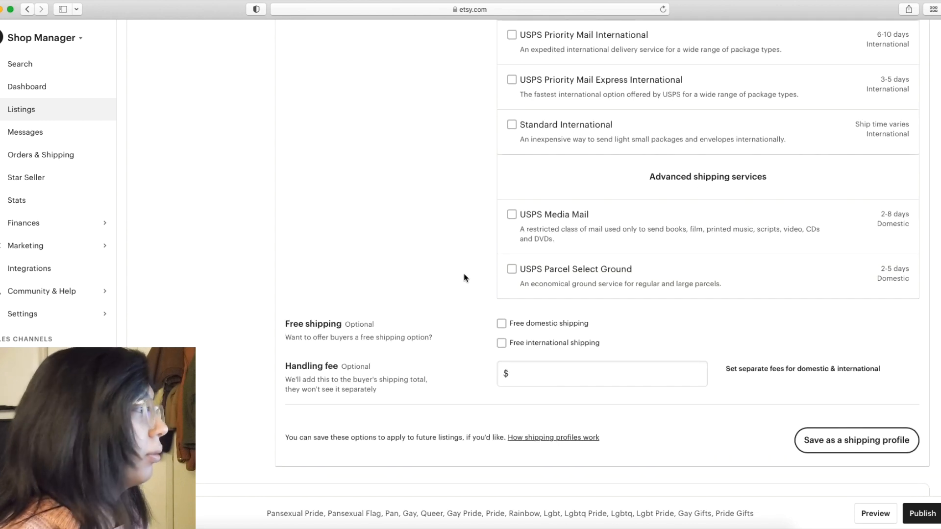
scroll(464, 277, down, 1)
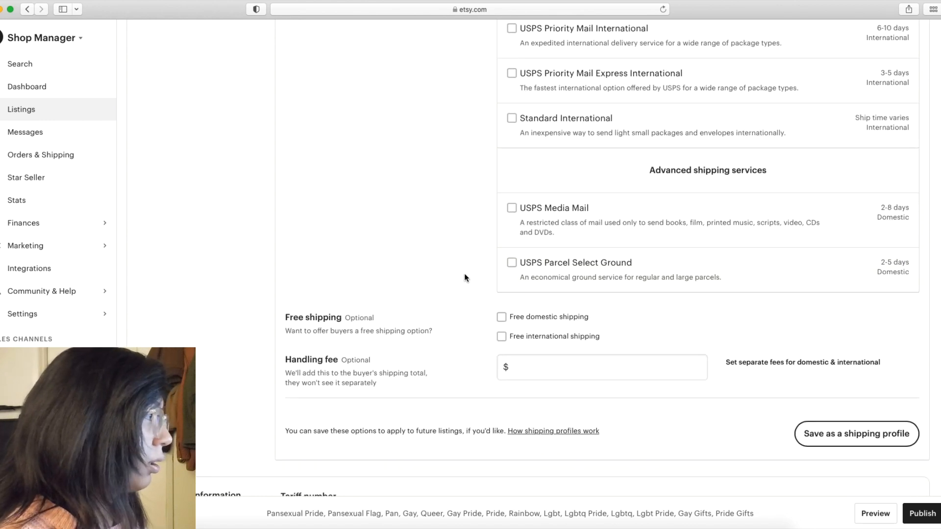
- Set the item weight to 16 oz and check the preview shipping price for a buyer in Chicago
scroll(465, 277, down, 4)
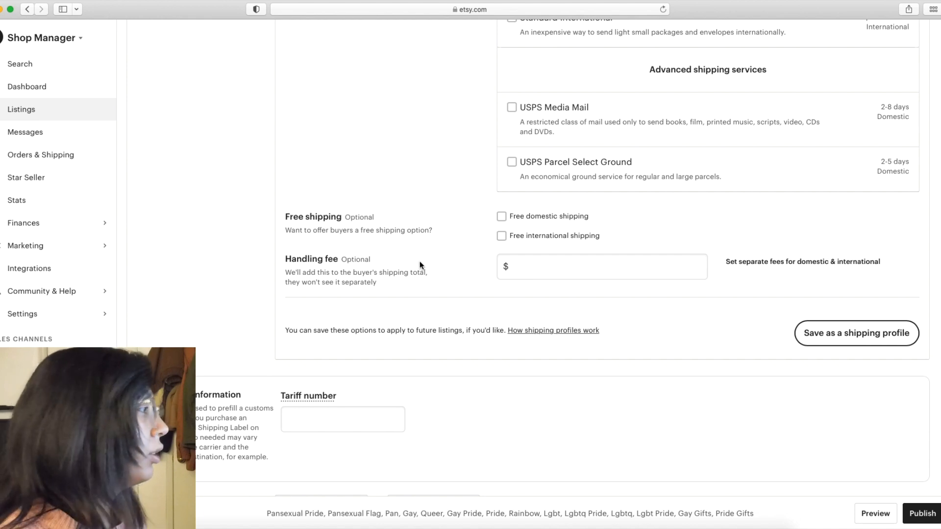
scroll(467, 270, down, 5)
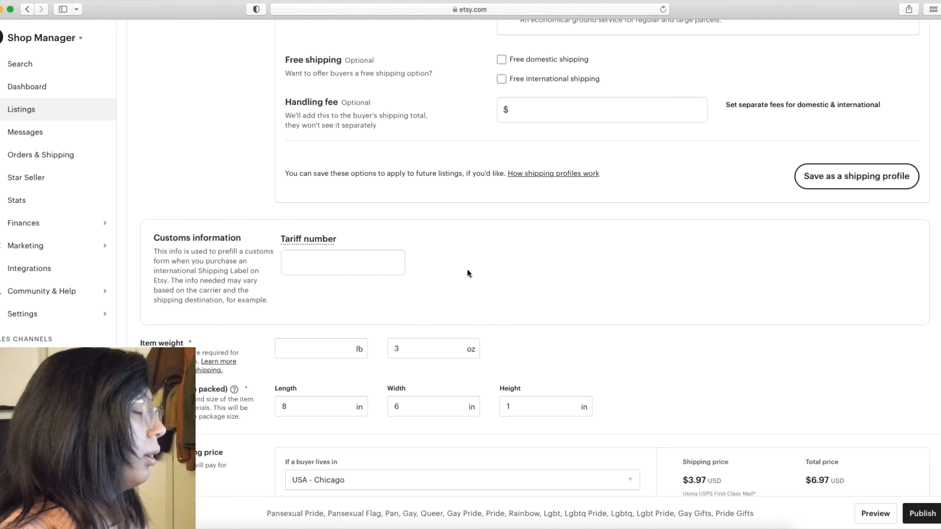
scroll(466, 270, down, 1)
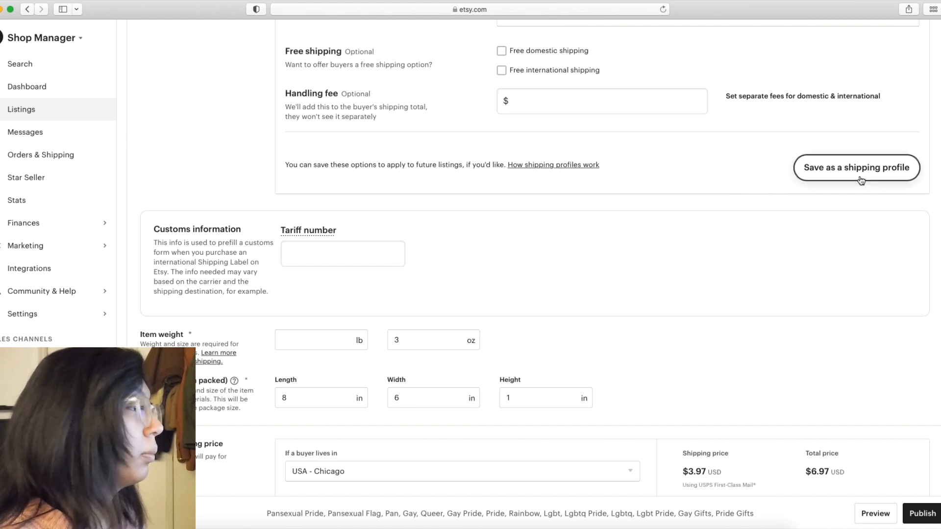
click(422, 337)
double_click(422, 338)
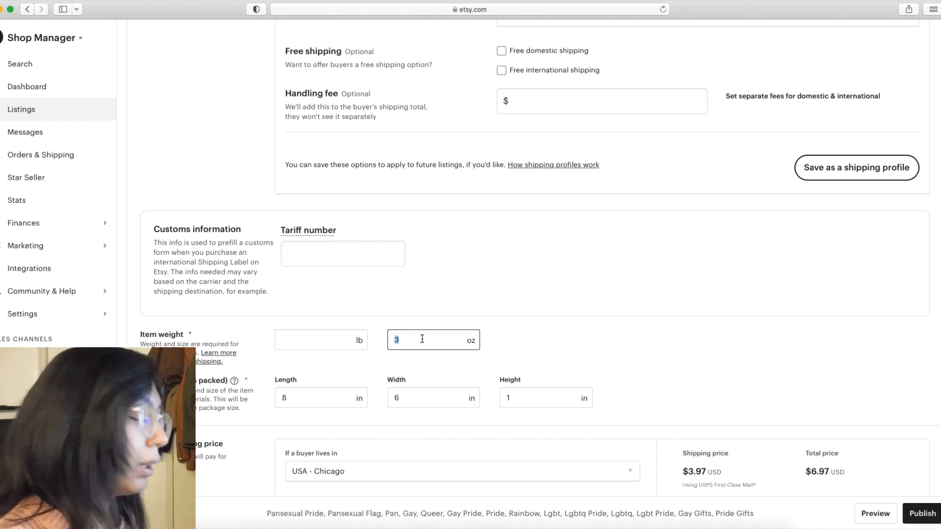
text(16)
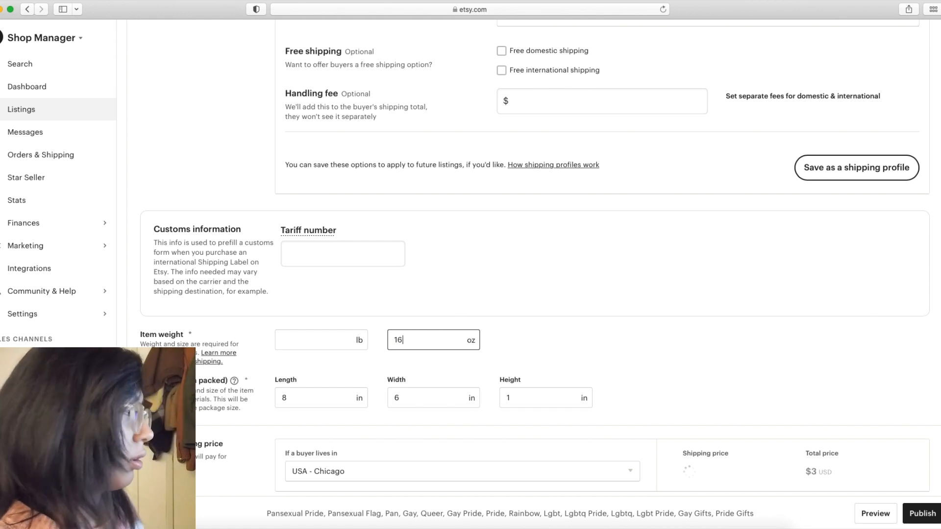
scroll(555, 319, down, 2)
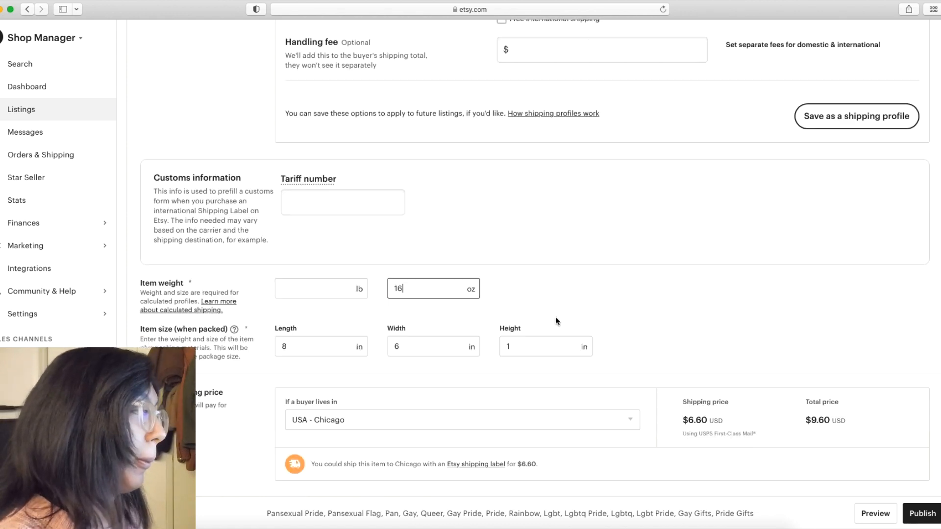
click(444, 345)
scroll(493, 296, down, 1)
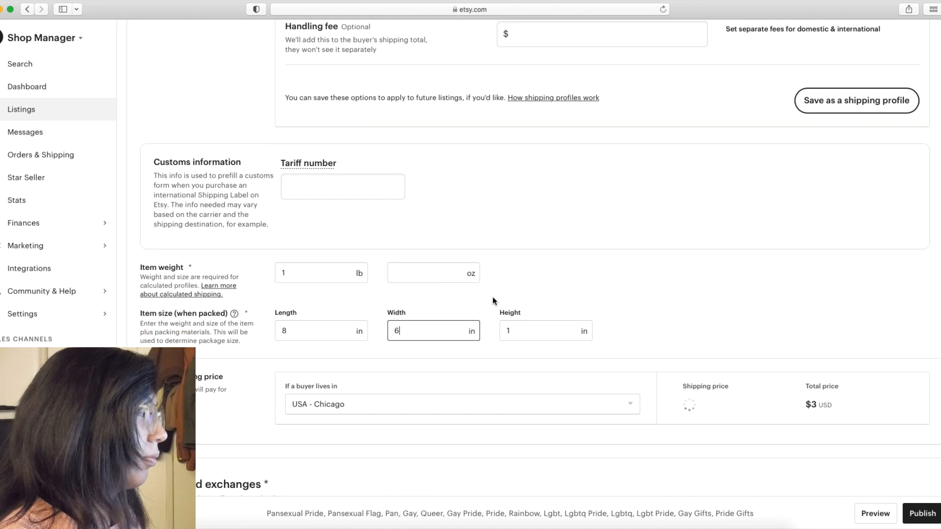
scroll(492, 297, down, 3)
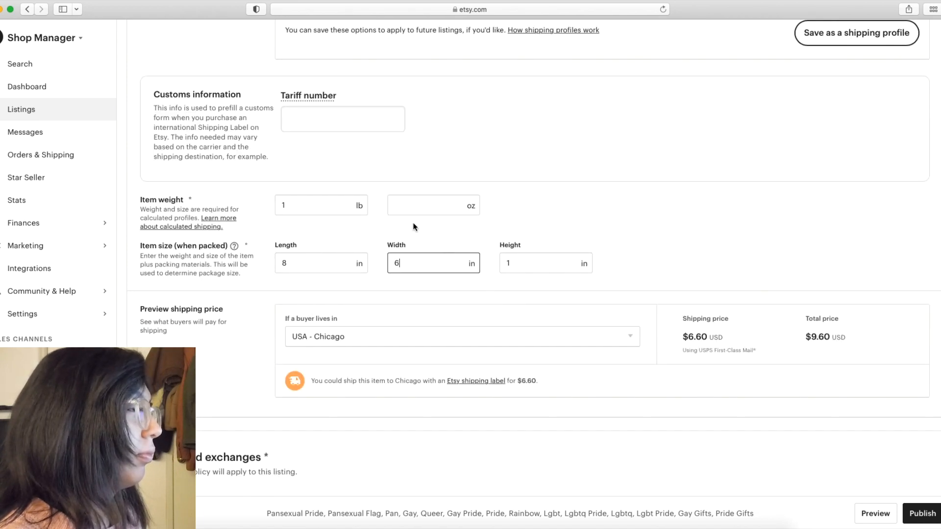
click(324, 206)
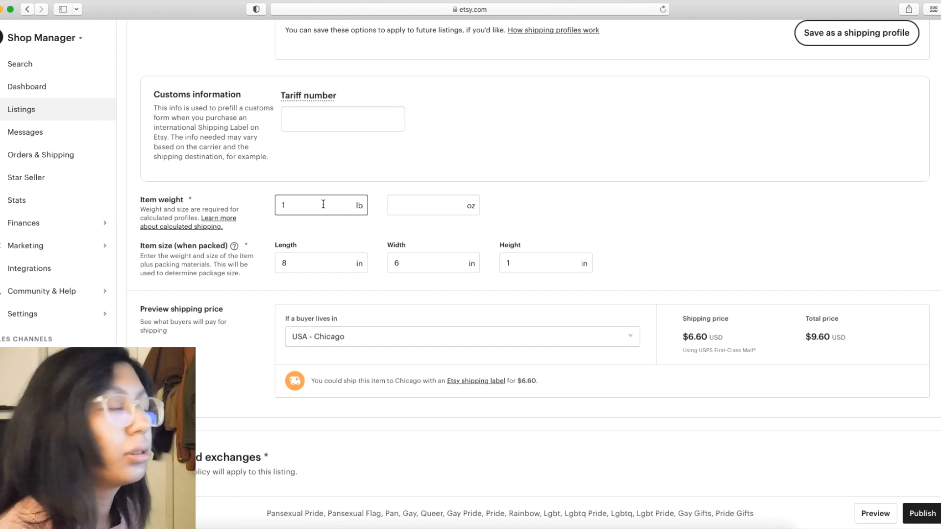
scroll(470, 269, down, 1)
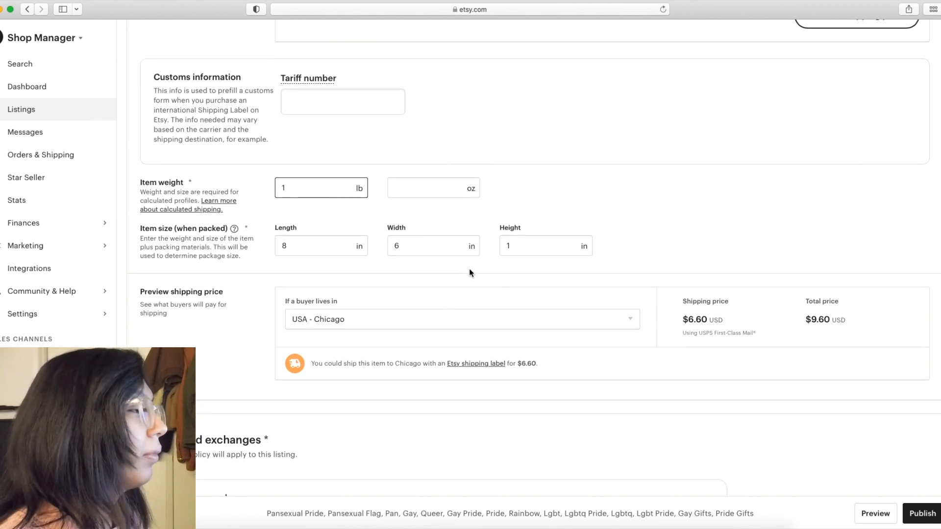
- Try to save these shipping options as a shipping profile named "Journals"
scroll(471, 267, up, 5)
click(838, 196)
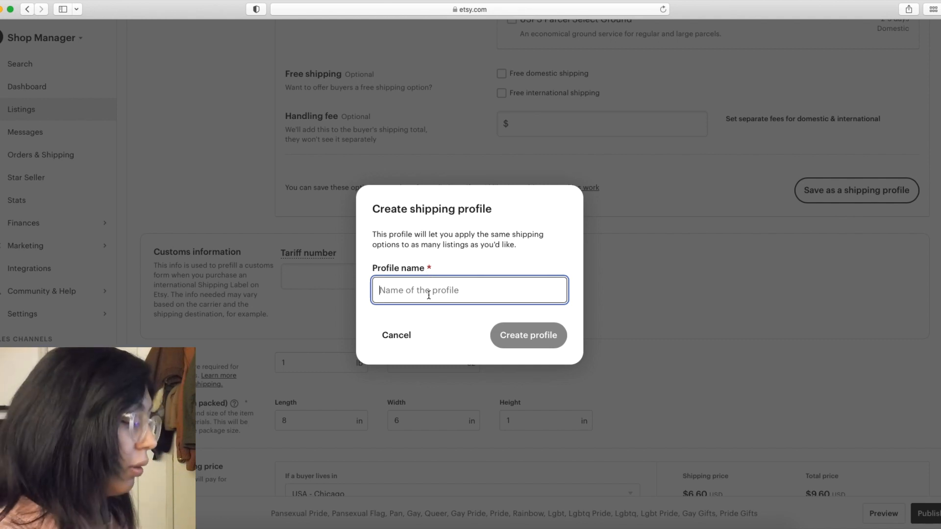
text(Journals)
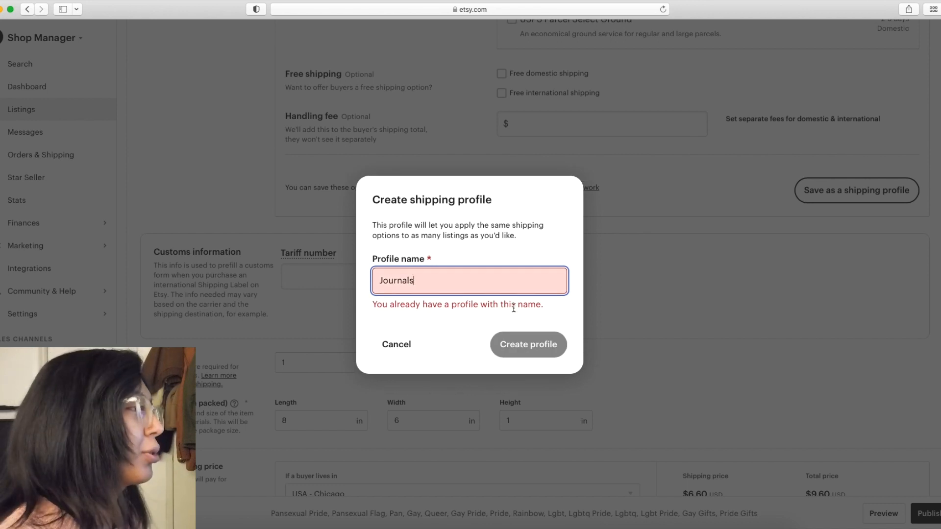
click(401, 351)
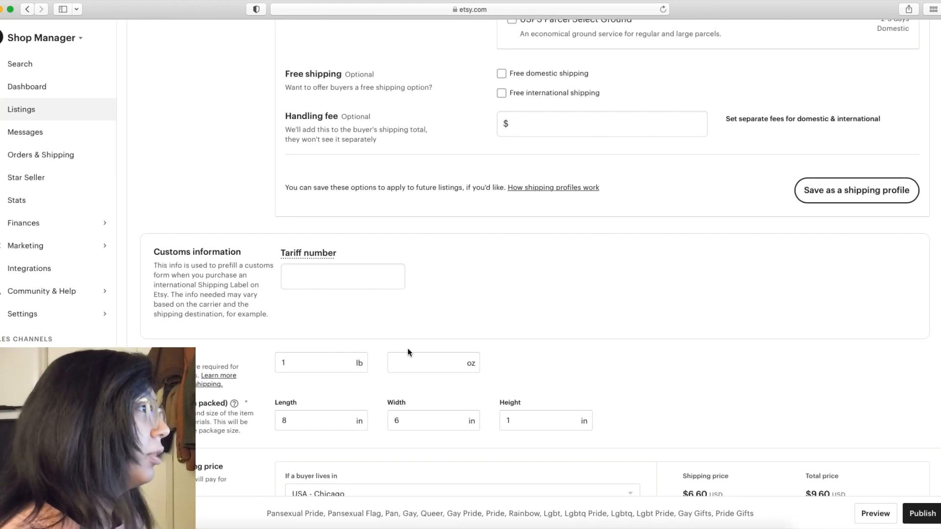
- Leave the listing editor and discard the unpublished changes to return to the shop's listings
scroll(526, 311, down, 3)
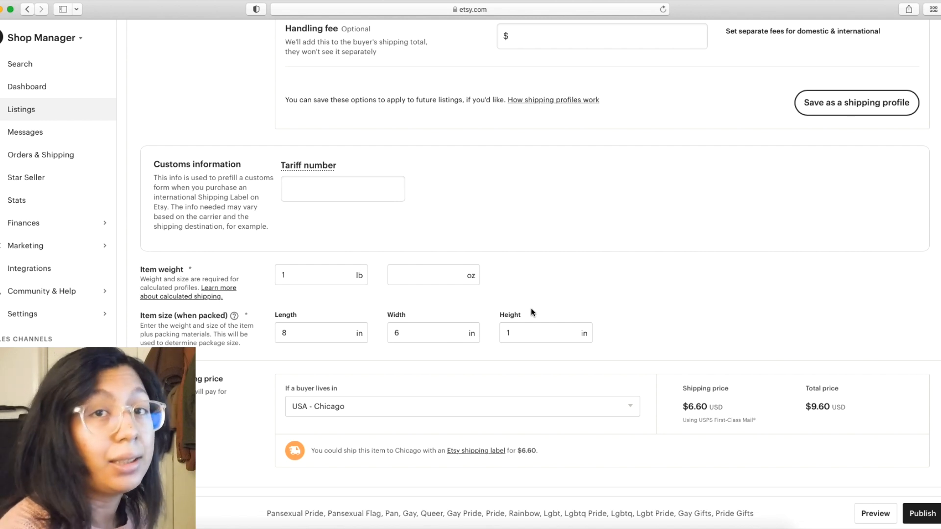
scroll(543, 328, up, 15)
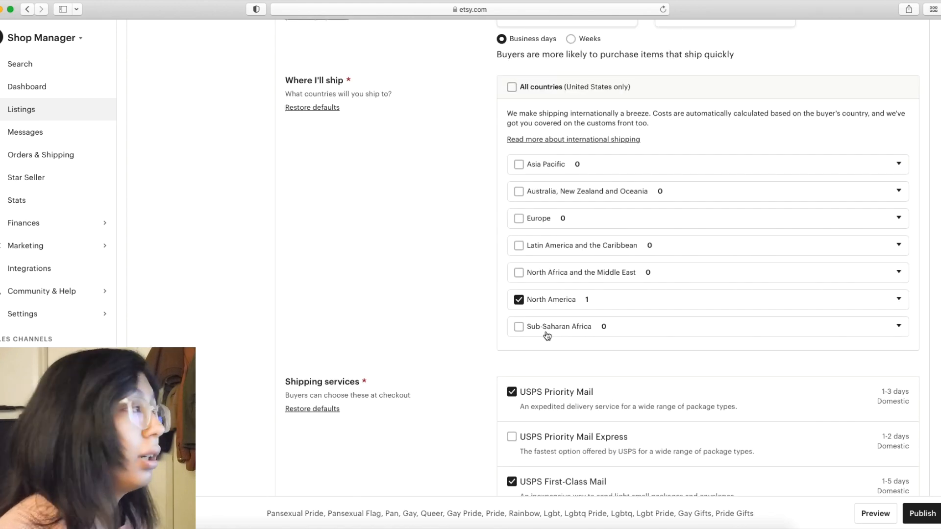
scroll(547, 336, up, 12)
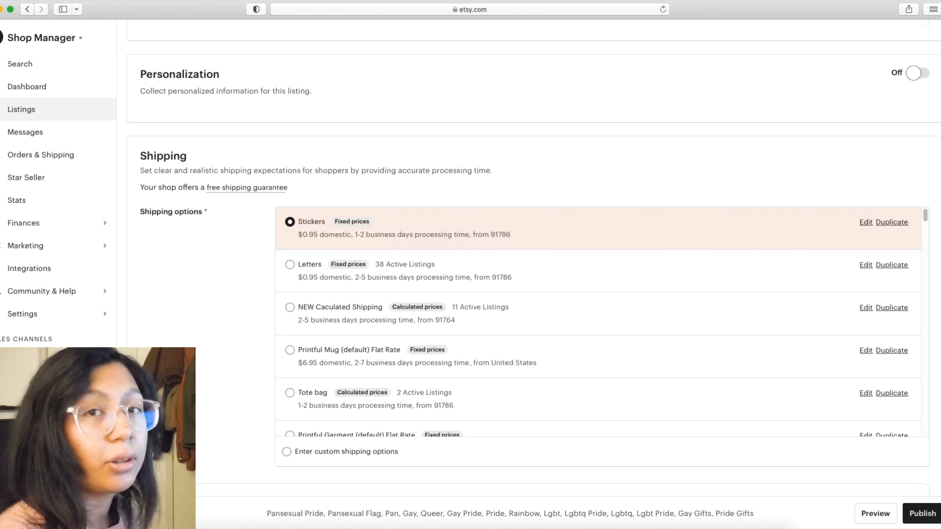
click(147, 514)
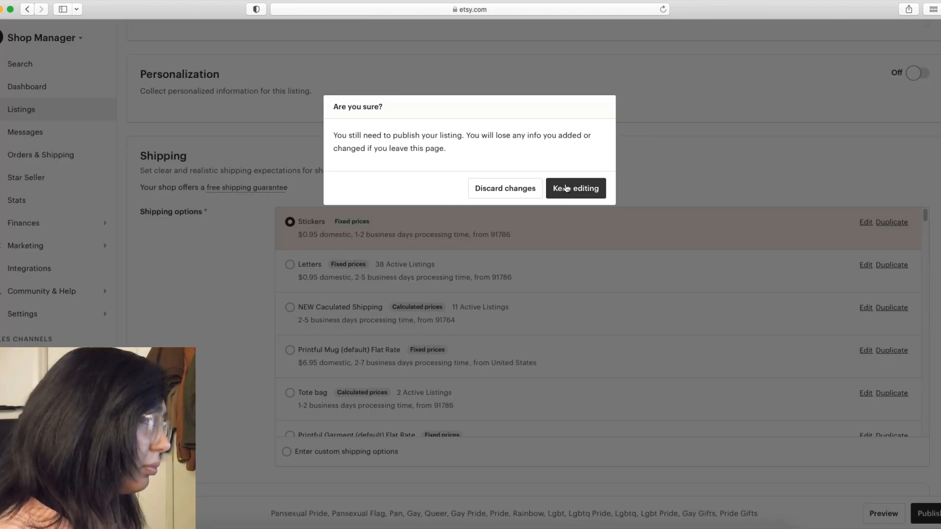
click(528, 190)
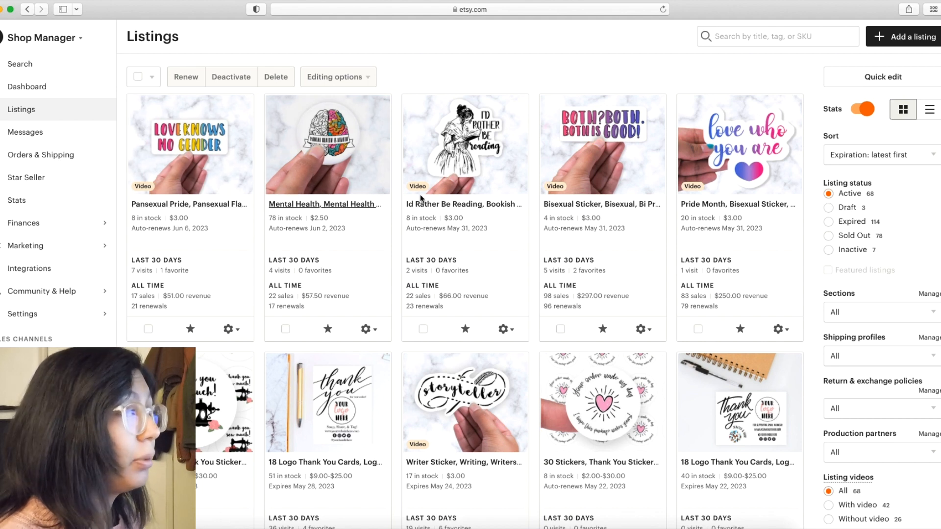
- Open the "Id Rather Be Reading" sticker listing and examine which shipping profile it uses
click(451, 172)
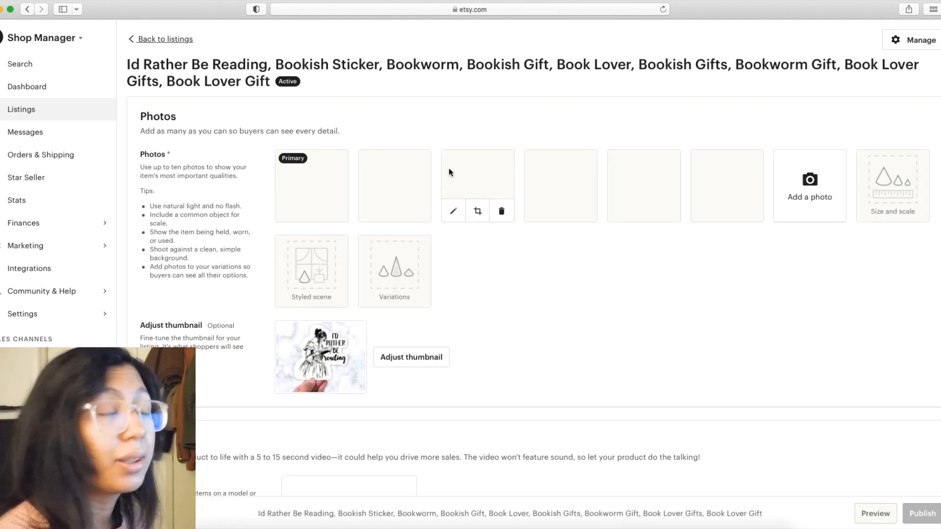
scroll(447, 270, down, 15)
scroll(177, 261, down, 5)
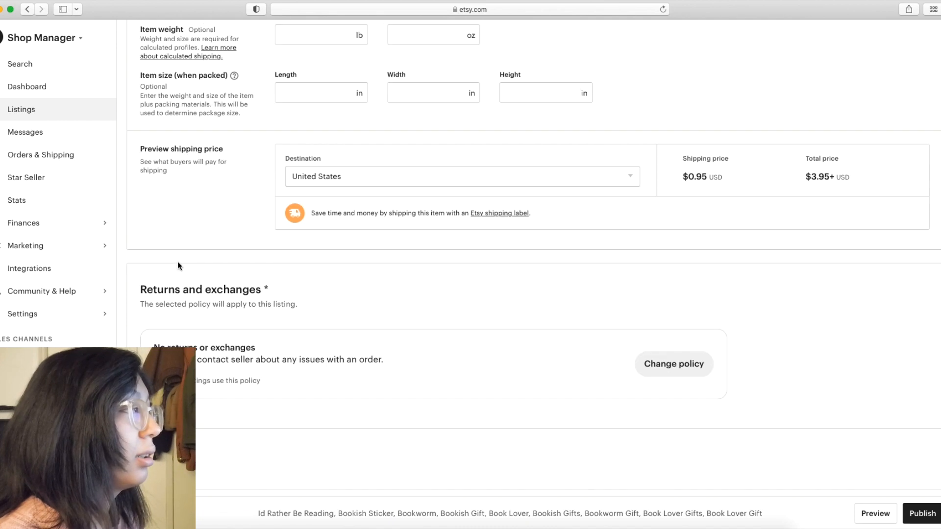
scroll(178, 262, up, 8)
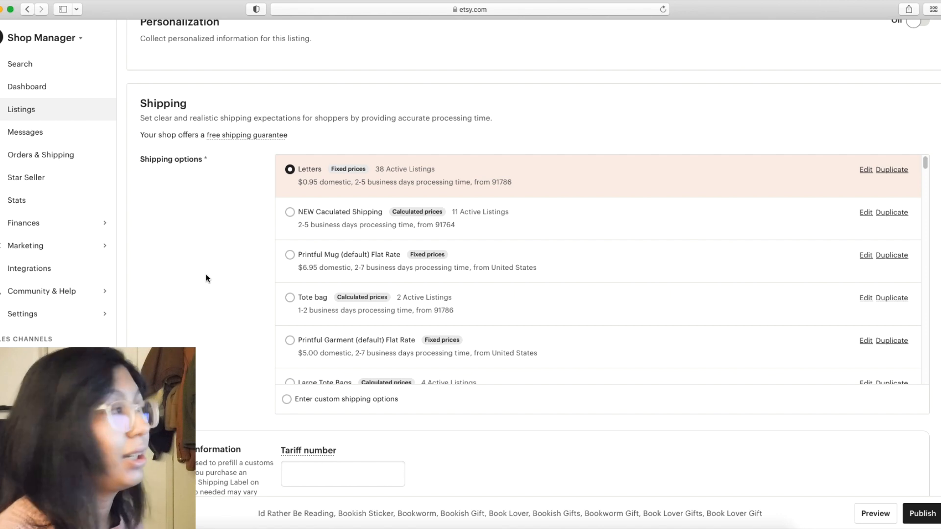
scroll(208, 277, down, 1)
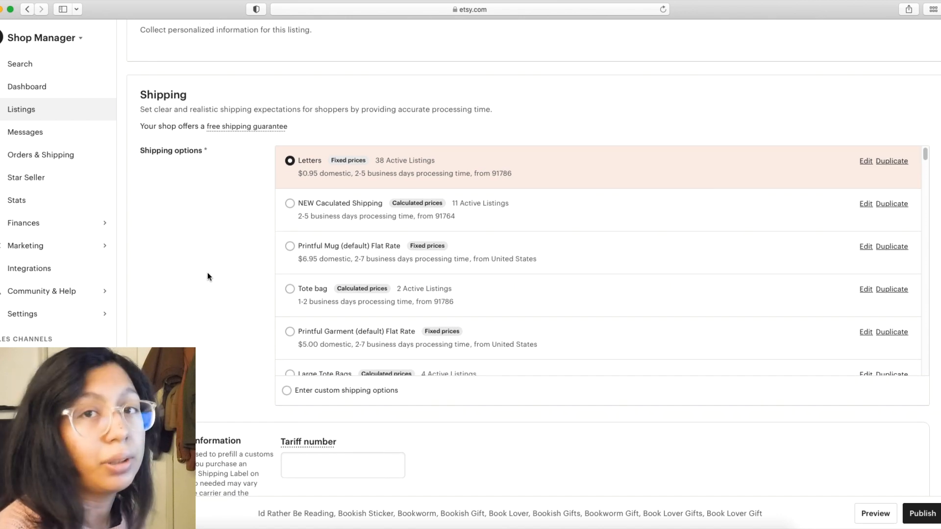
- Check this listing's item weight, packed size and preview shipping price, and return to its shipping profiles
scroll(206, 275, down, 10)
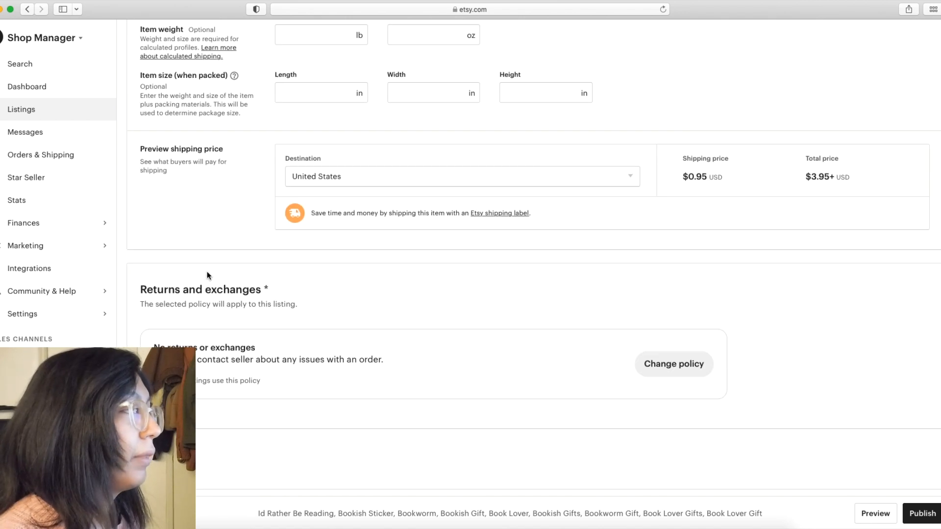
scroll(207, 276, up, 4)
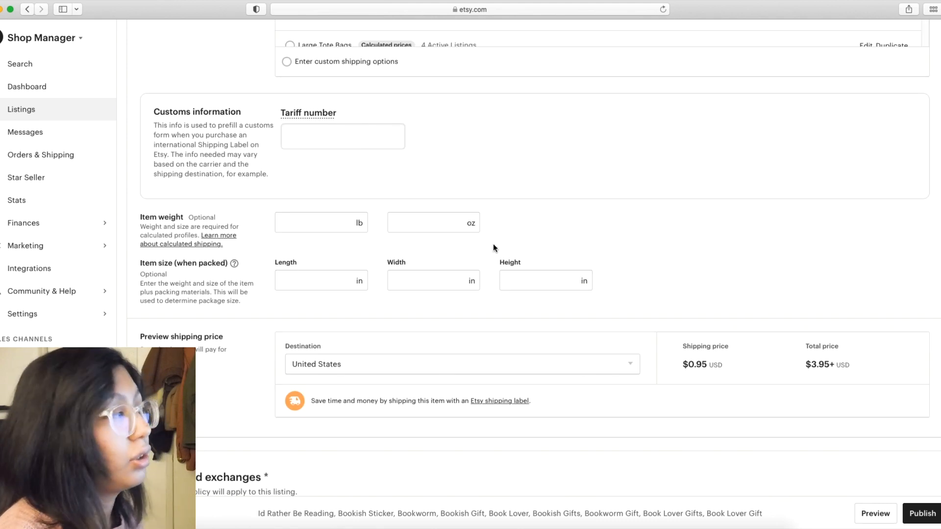
click(447, 223)
click(491, 268)
scroll(492, 269, up, 8)
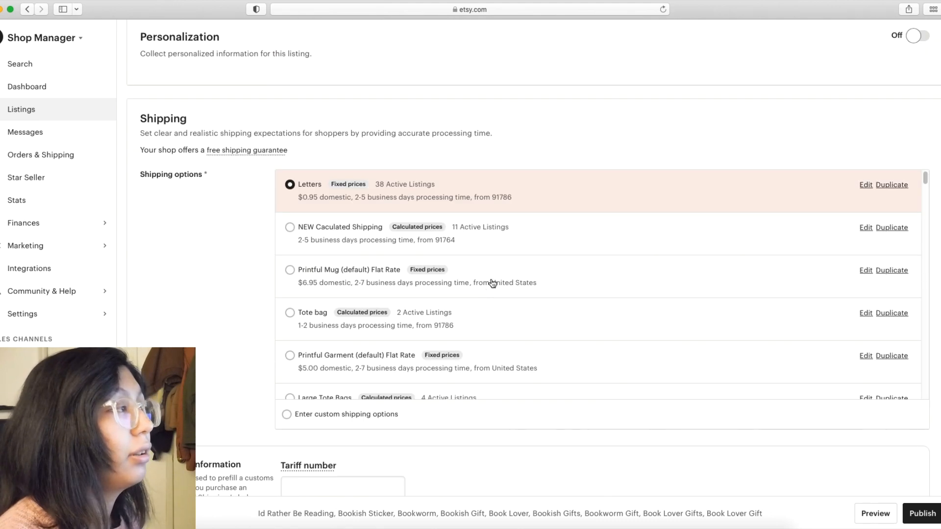